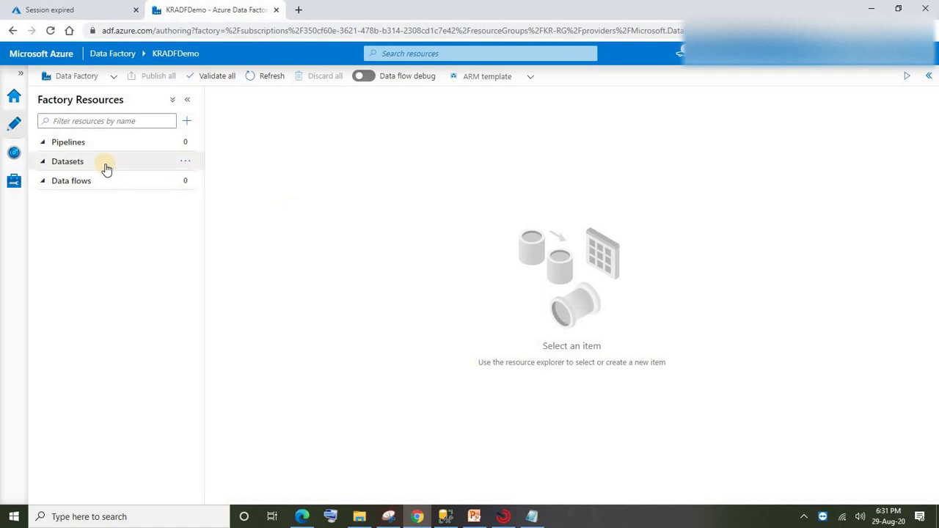
Step: Create a new pipeline and name it Dynamic Load
left_click(187, 123)
left_click(215, 143)
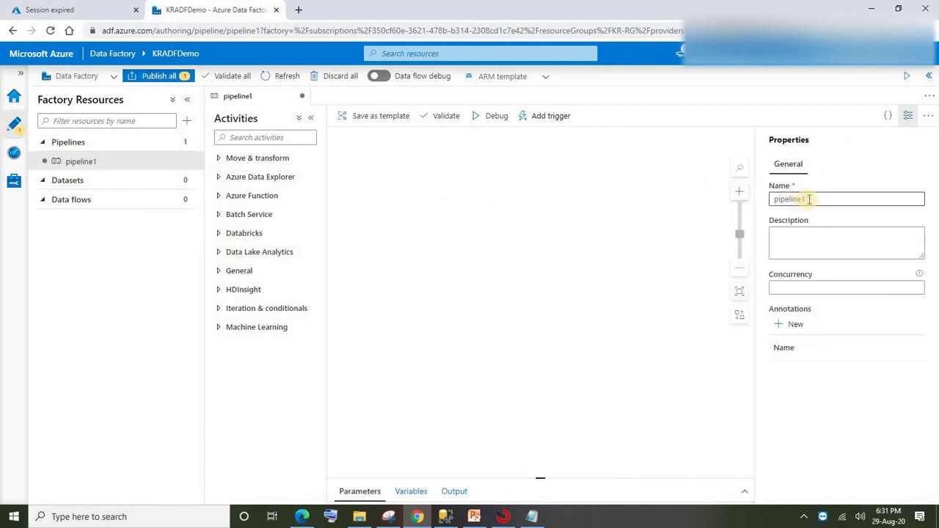
left_click_drag(810, 199, 757, 203)
key("BackSpace")
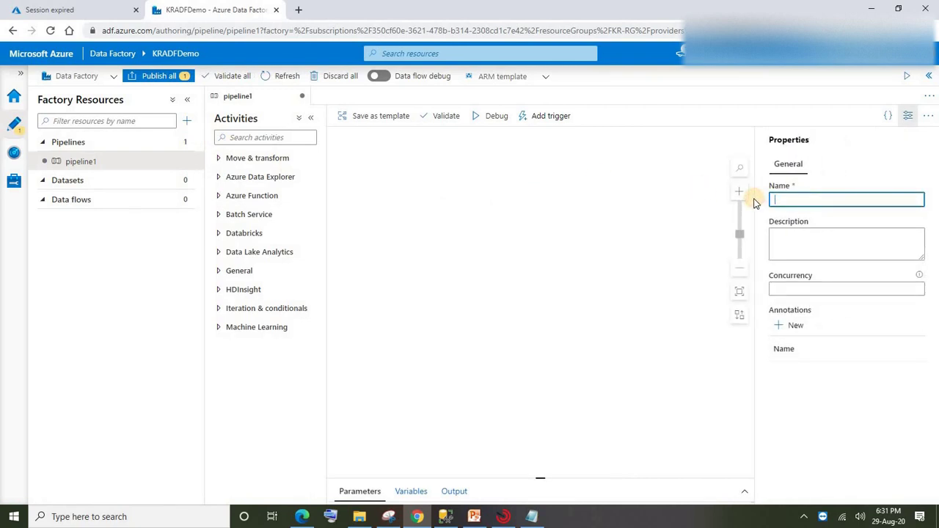
type("Dynamic Load")
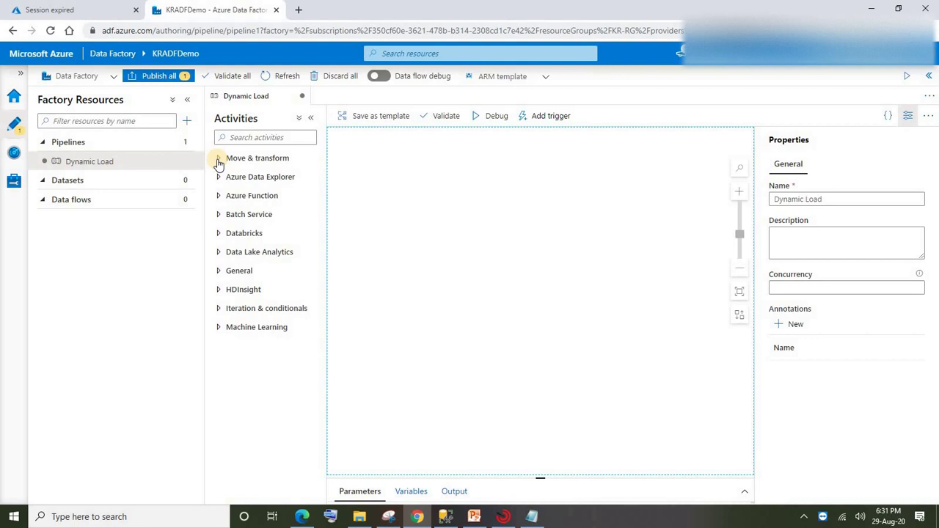
Step: Add a Copy data activity from the Move & transform group to the Dynamic Load pipeline
left_click(218, 160)
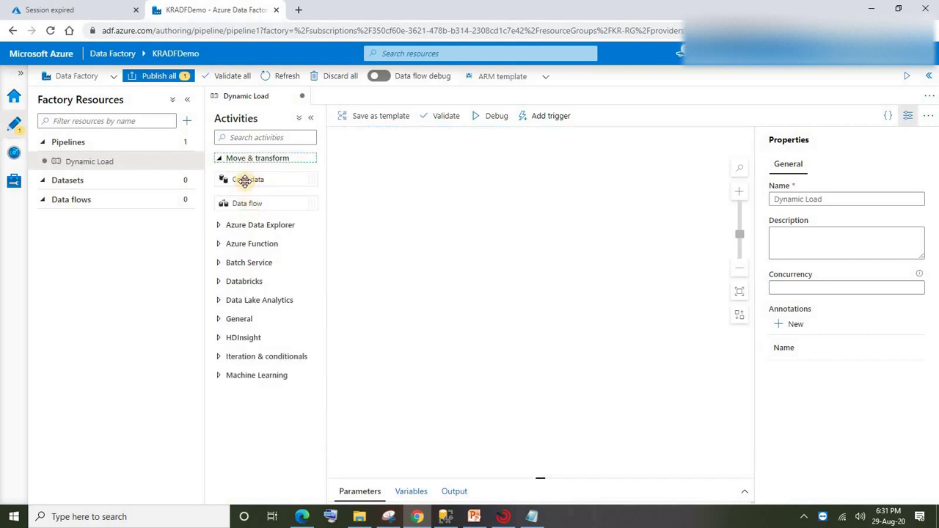
left_click_drag(245, 181, 430, 176)
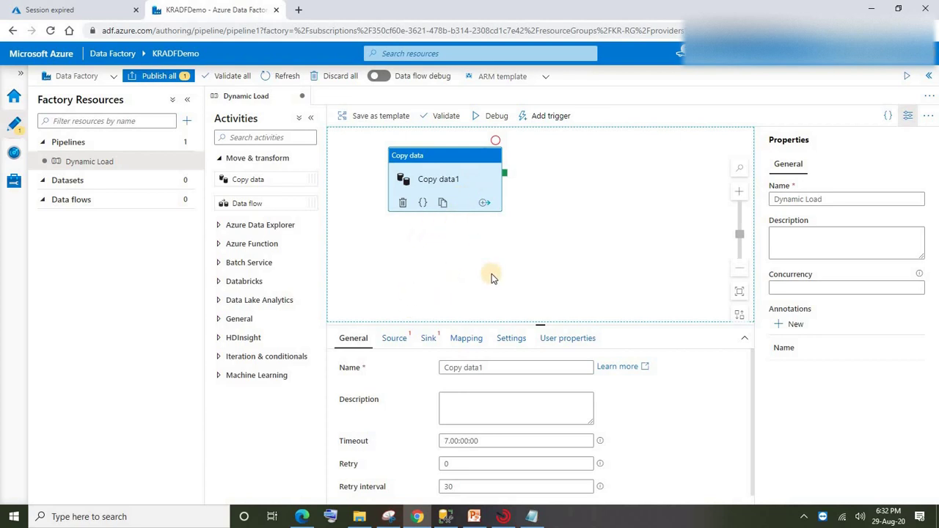
left_click(453, 267)
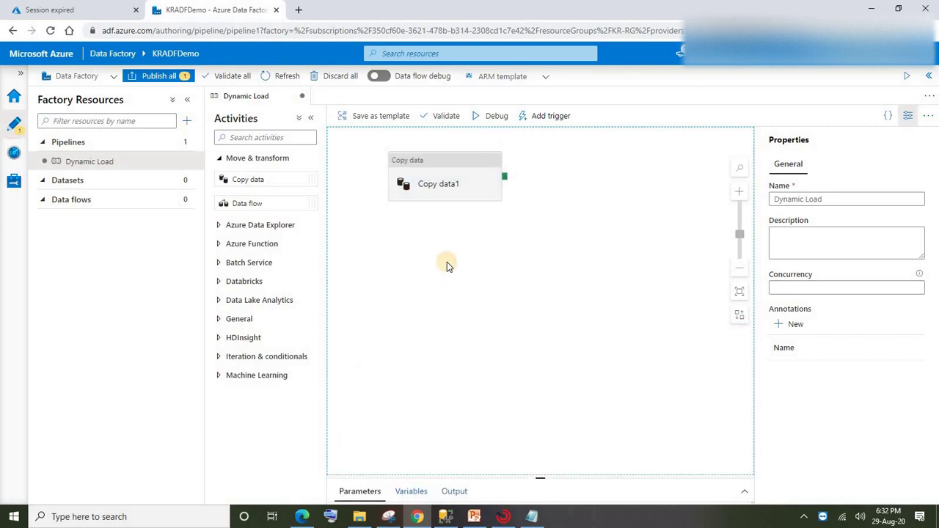
Step: Switch to the PowerPoint presentation and review the Case-4 slide's requirements for the dynamic, city-based data load
left_click(474, 517)
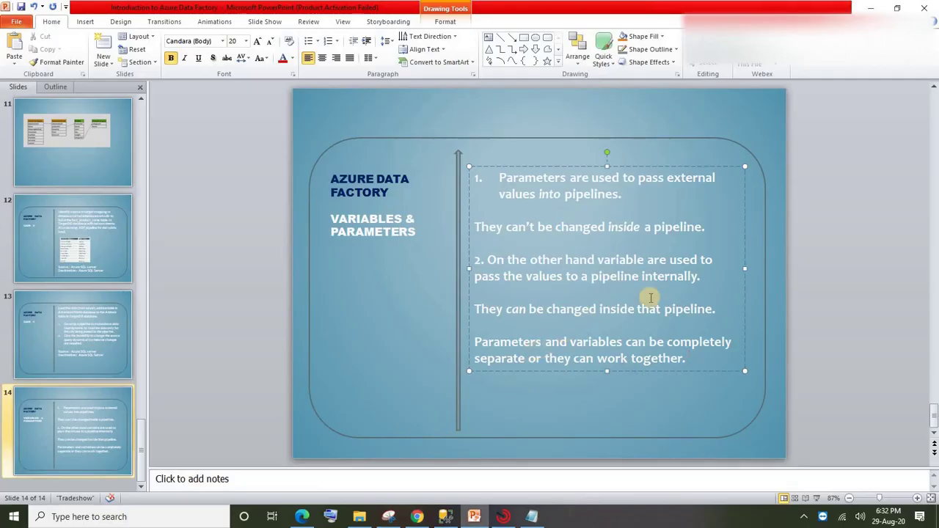
scroll(613, 206, "up", 1)
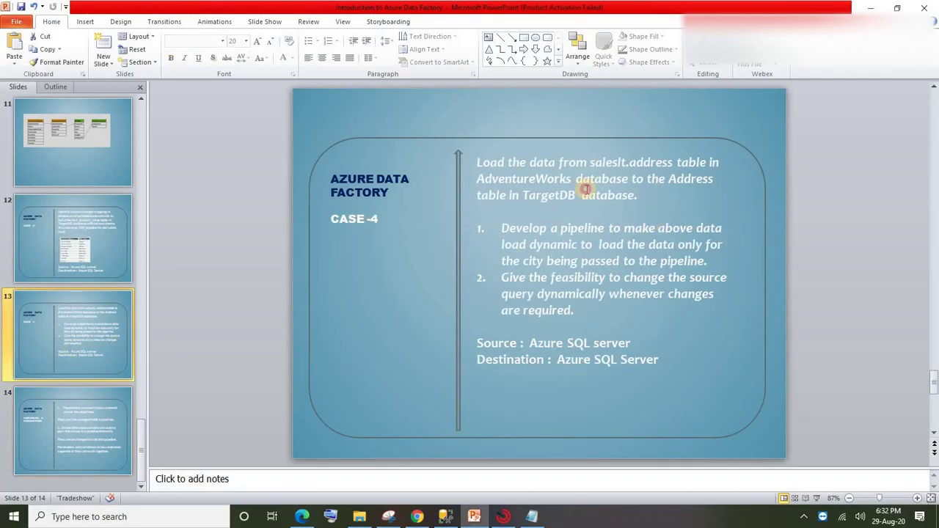
triple_click(587, 189)
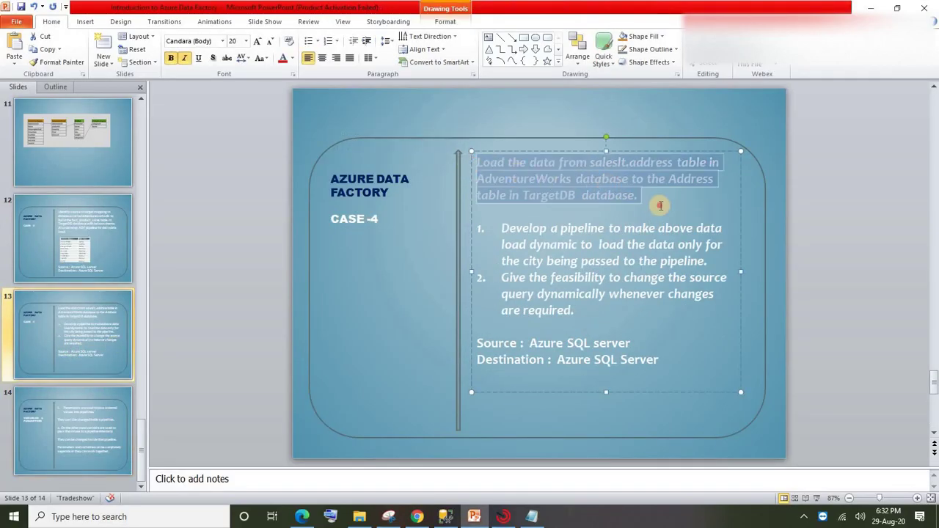
left_click(681, 243)
left_click_drag(708, 261, 649, 245)
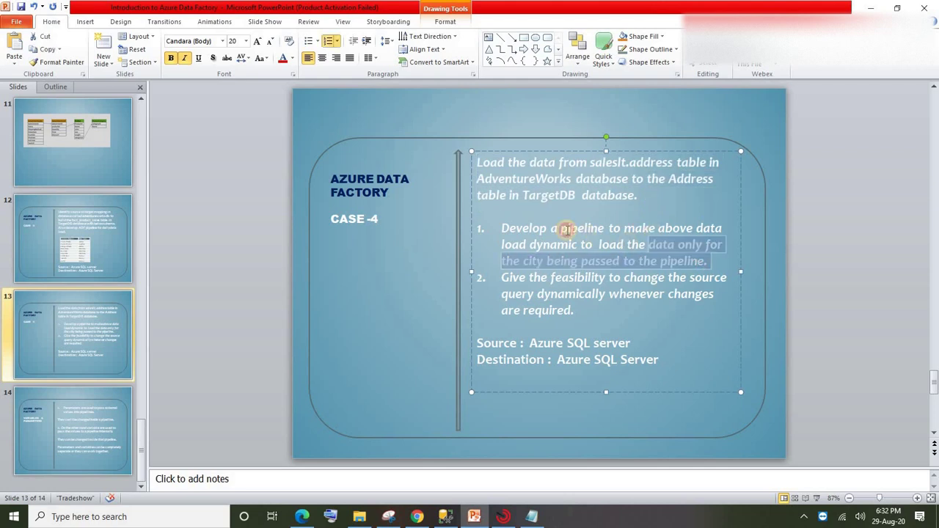
left_click_drag(567, 229, 534, 242)
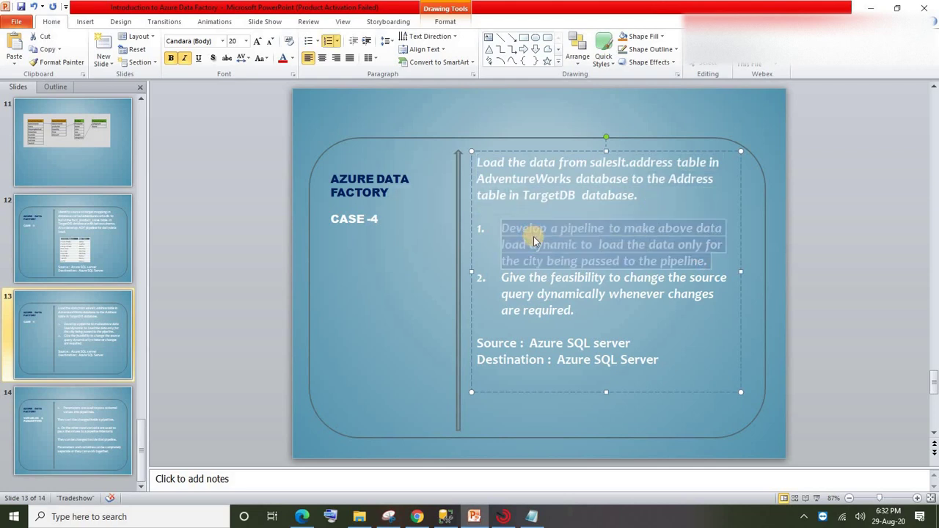
left_click(710, 260)
left_click_drag(709, 261, 504, 236)
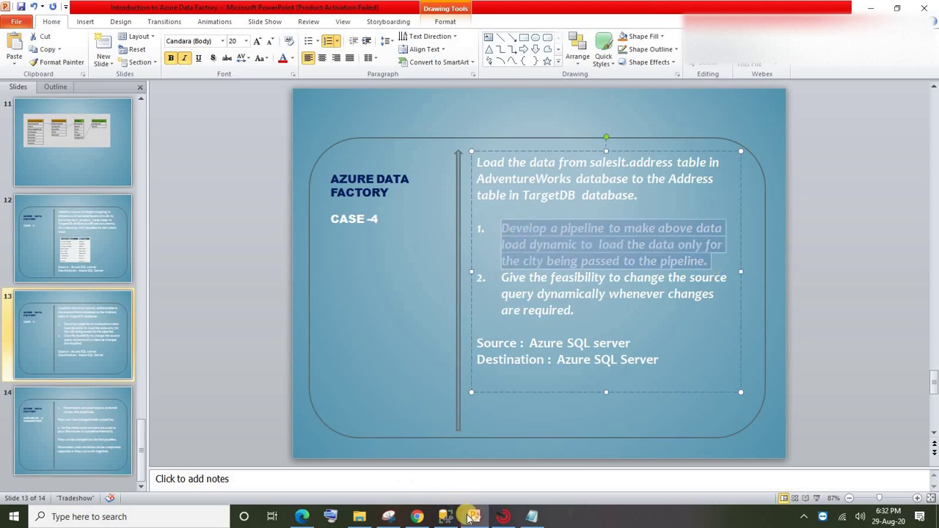
Step: Switch back to Azure Data Factory and add a String pipeline parameter named city with the default value london
left_click(417, 517)
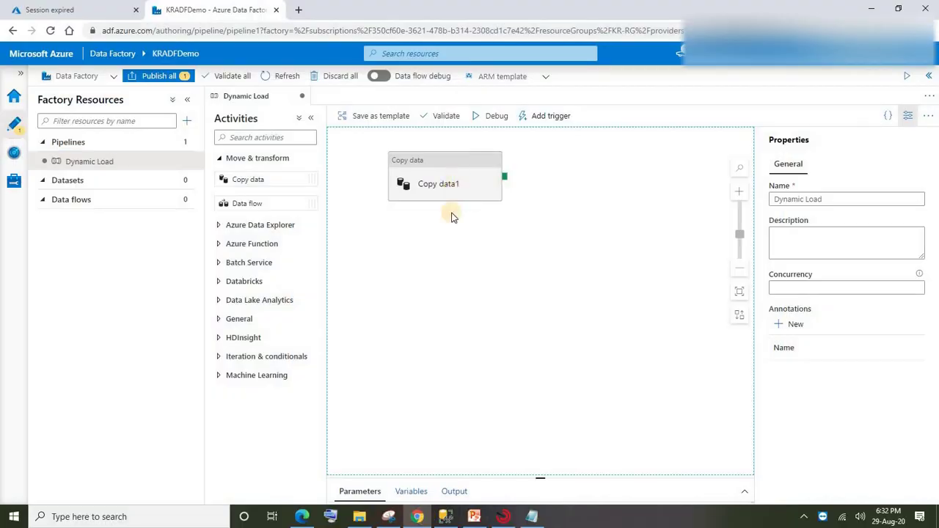
left_click(541, 477)
left_click(397, 359)
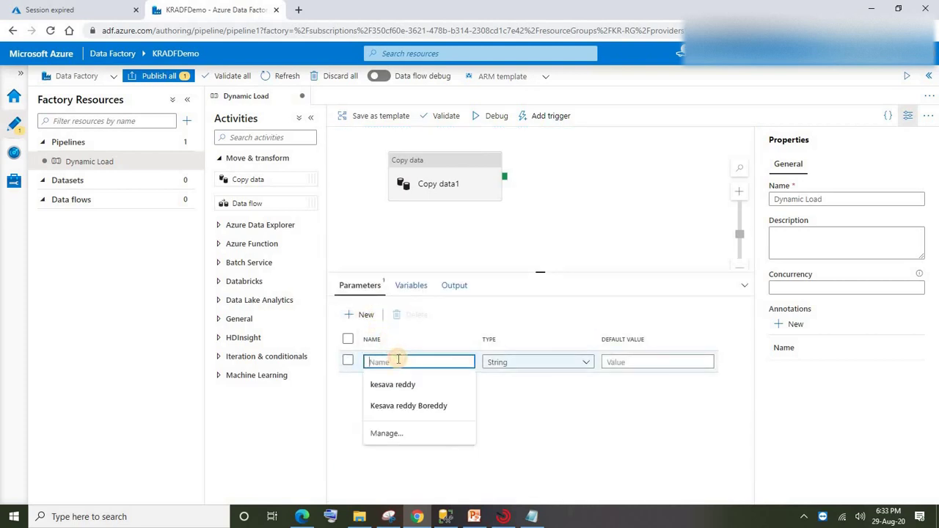
type("city")
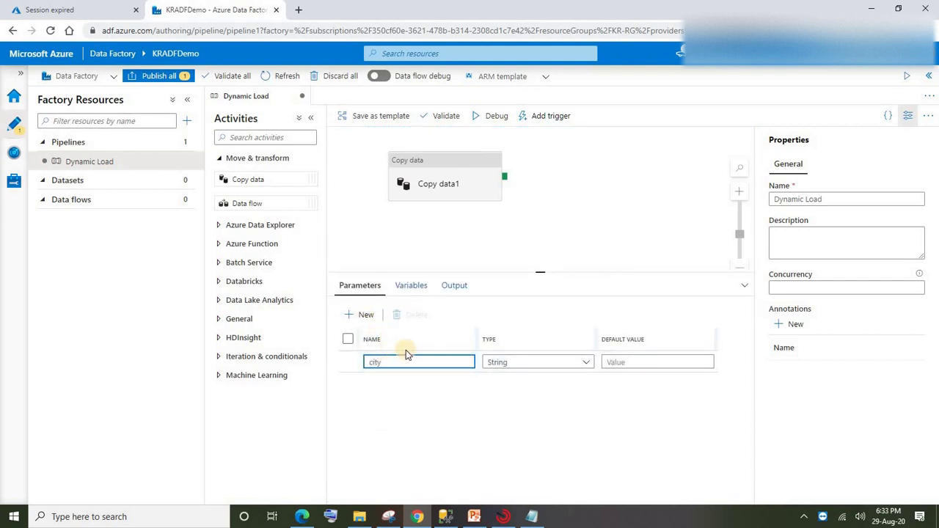
left_click(415, 401)
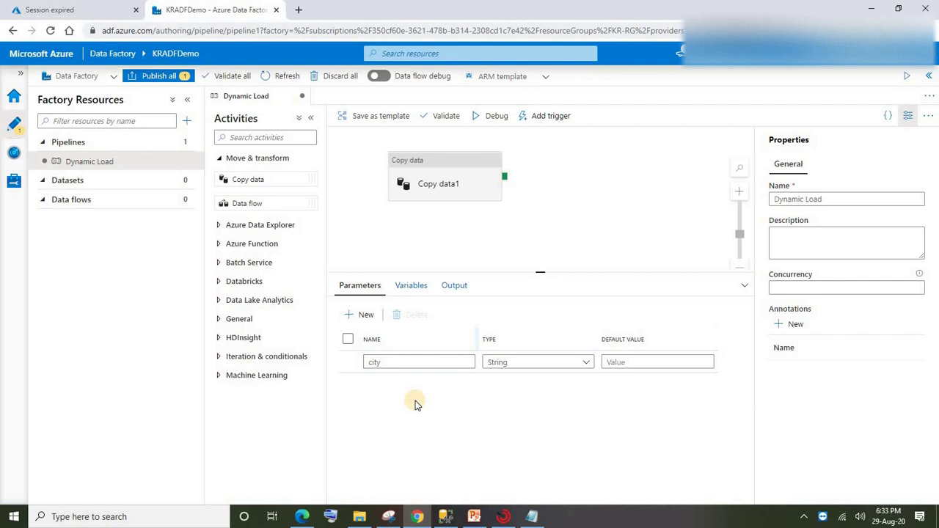
left_click(374, 363)
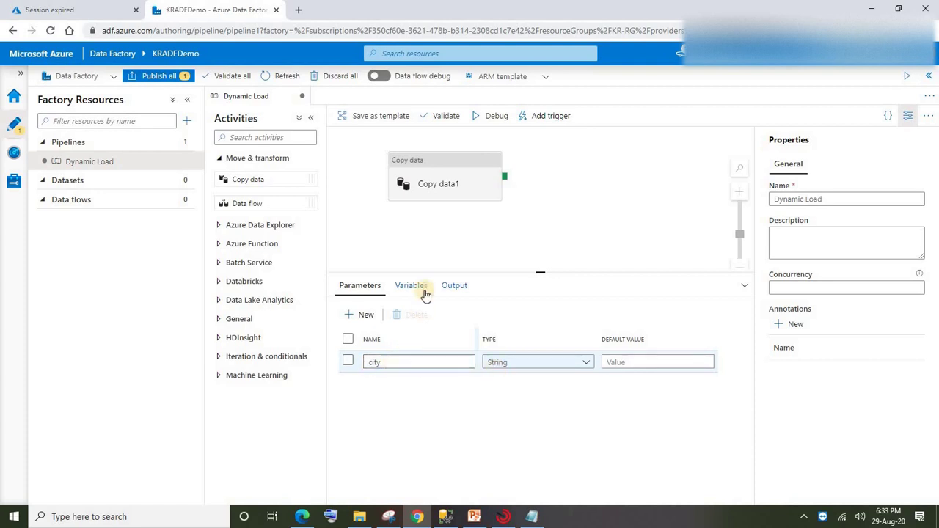
left_click(376, 366)
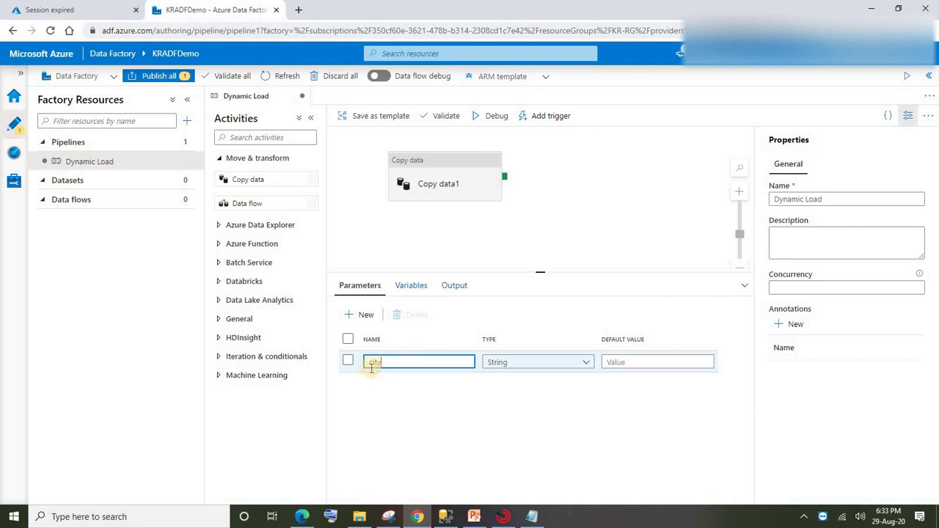
left_click(625, 365)
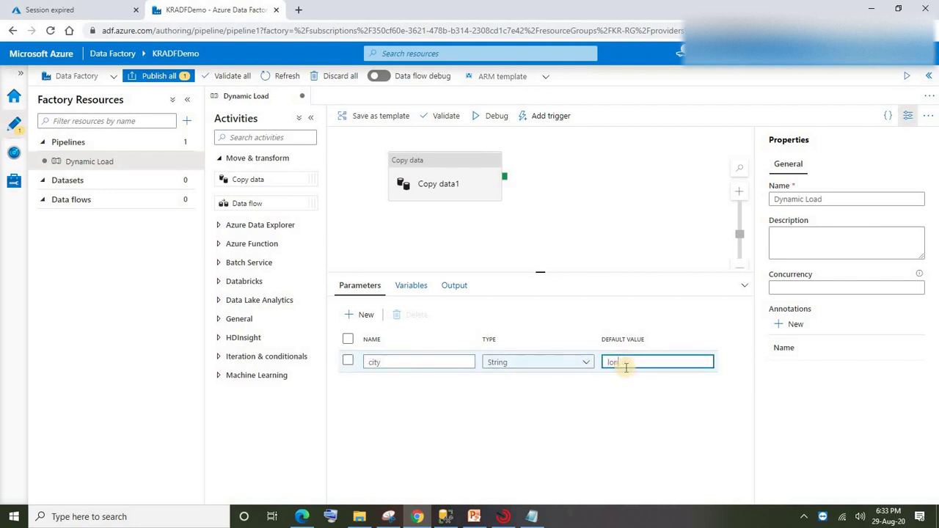
left_click(581, 424)
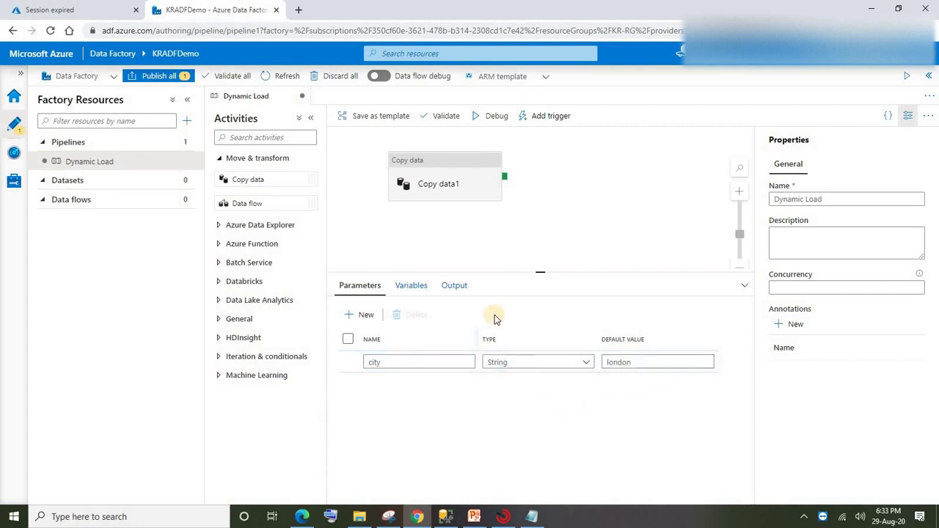
Step: Rename the Copy data activity as DataLoad
left_click(439, 162)
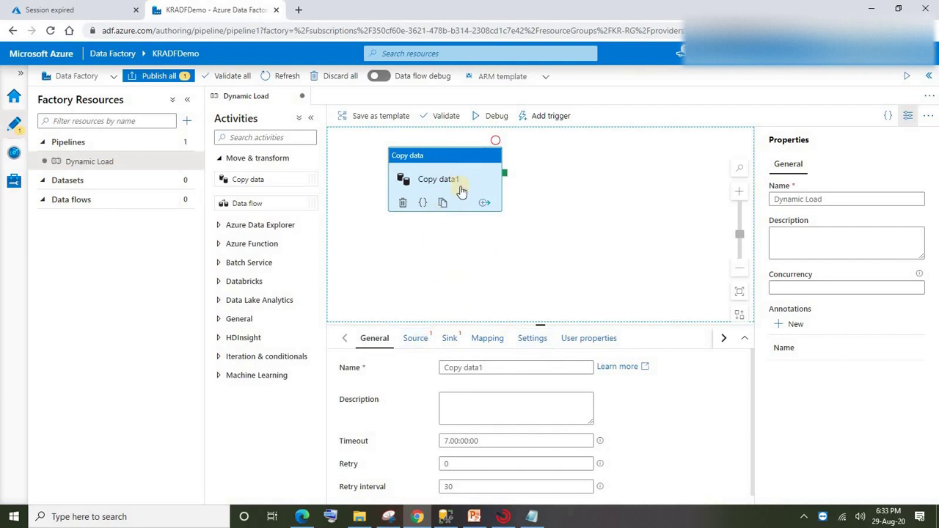
left_click(452, 156)
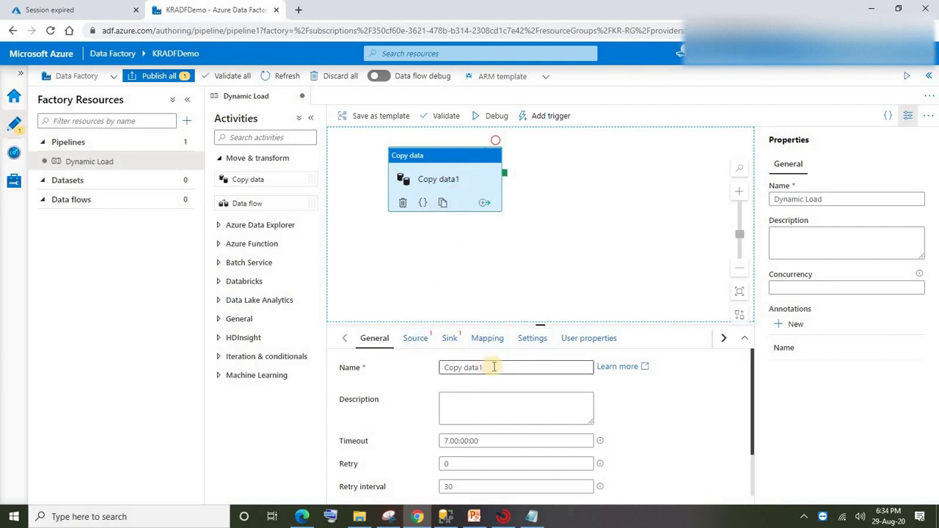
left_click(424, 367)
left_click(374, 367)
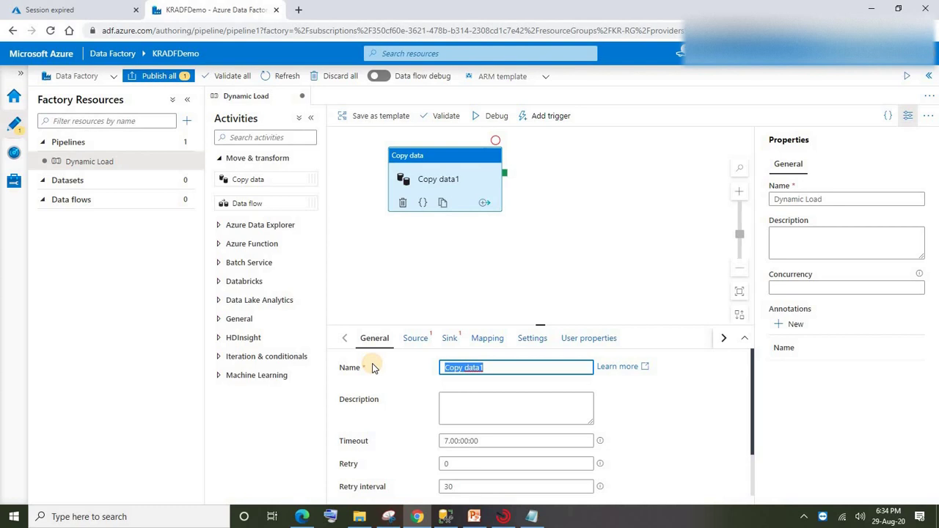
type("DataLoad")
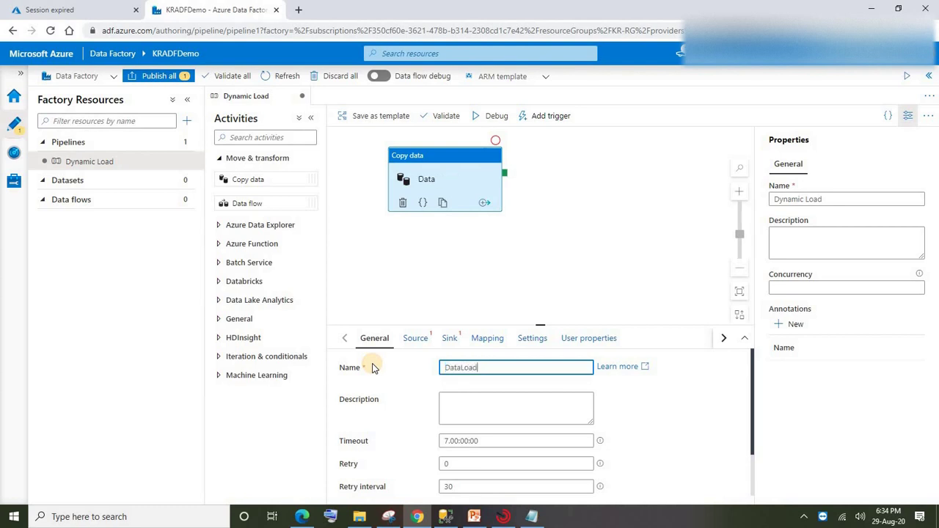
Step: Start a new source dataset for the DataLoad activity, using Azure SQL Database as the data store
left_click(415, 338)
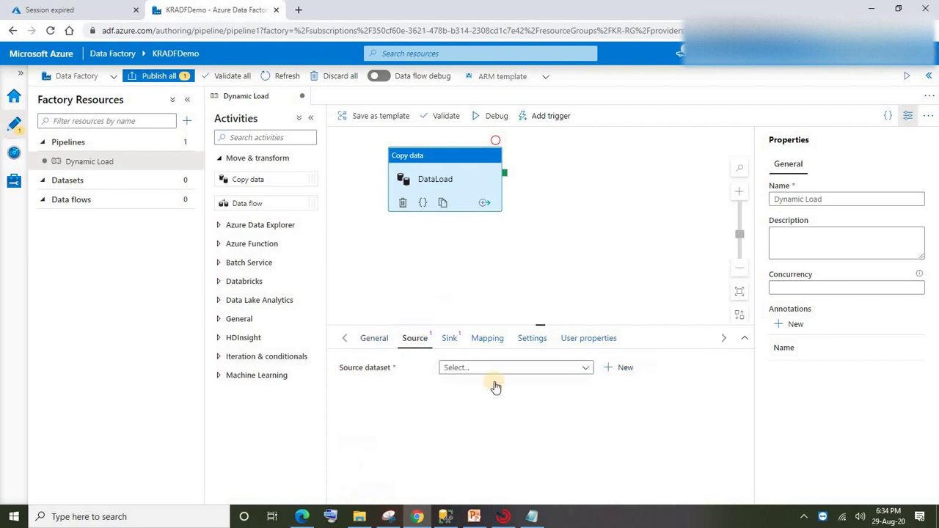
left_click(624, 368)
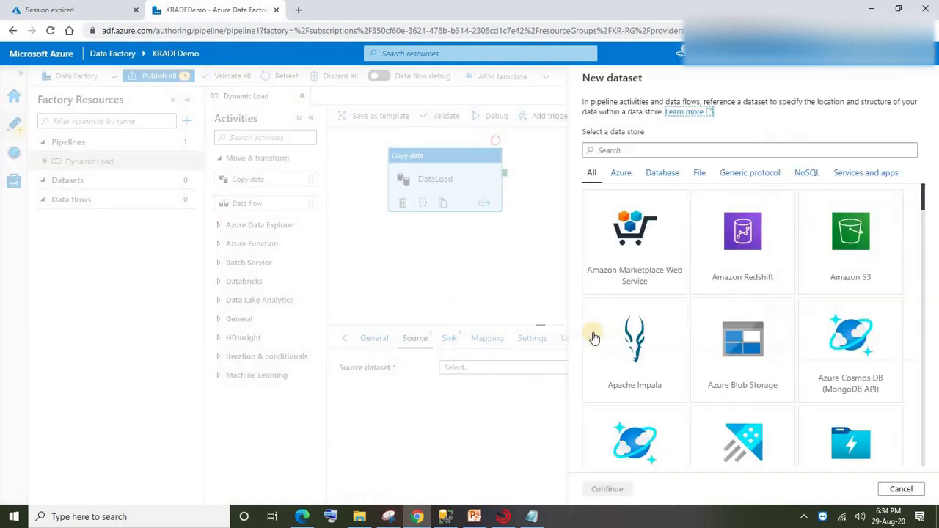
type("azur")
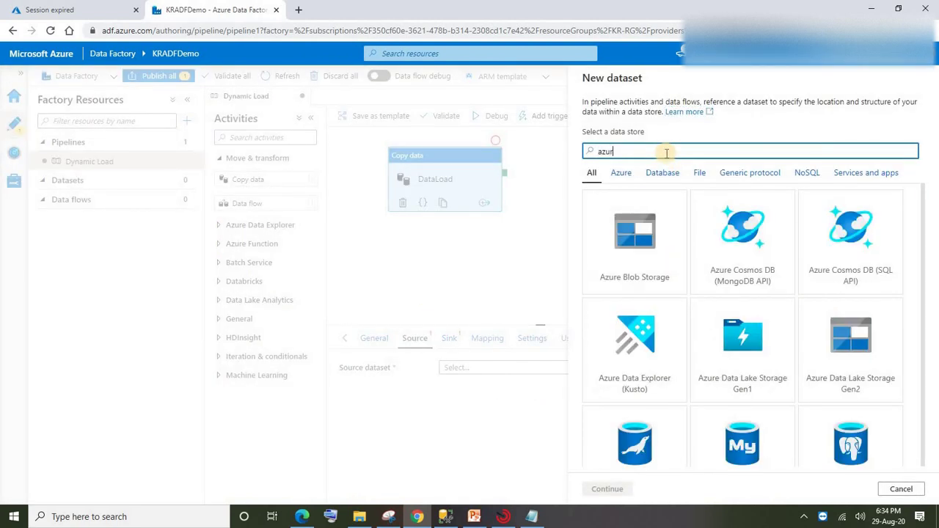
type("e sql")
left_click(635, 235)
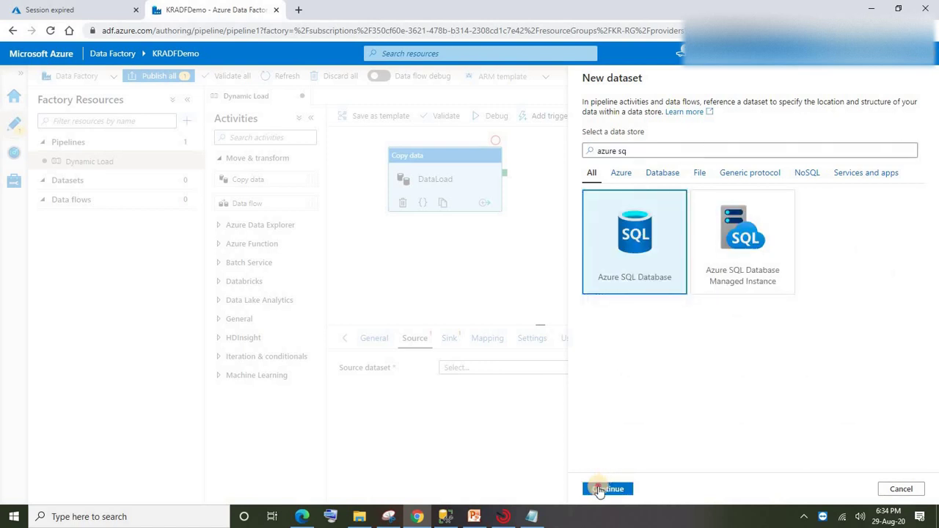
left_click(607, 489)
Step: Name the source dataset Adworks, assign the Adworks linked service and create it without choosing a table
double_click(645, 111)
type("A")
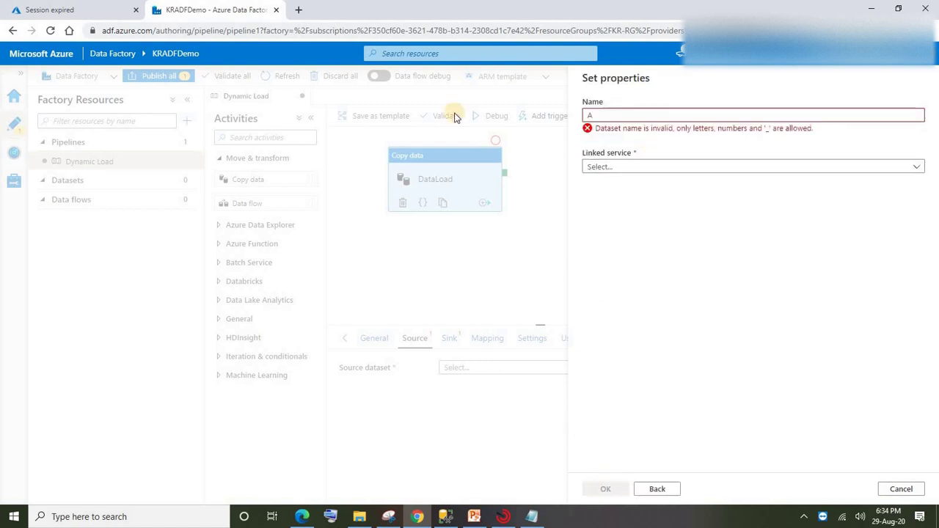
type("dworks")
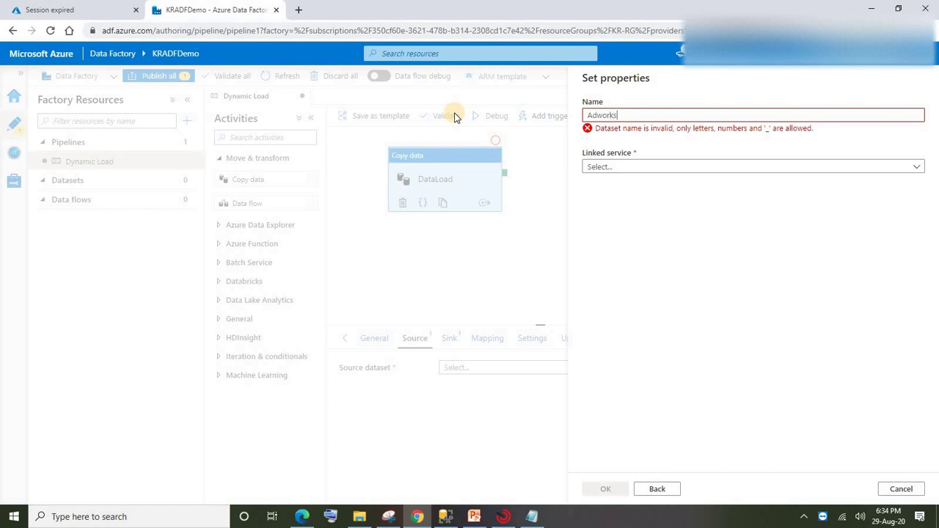
left_click(608, 166)
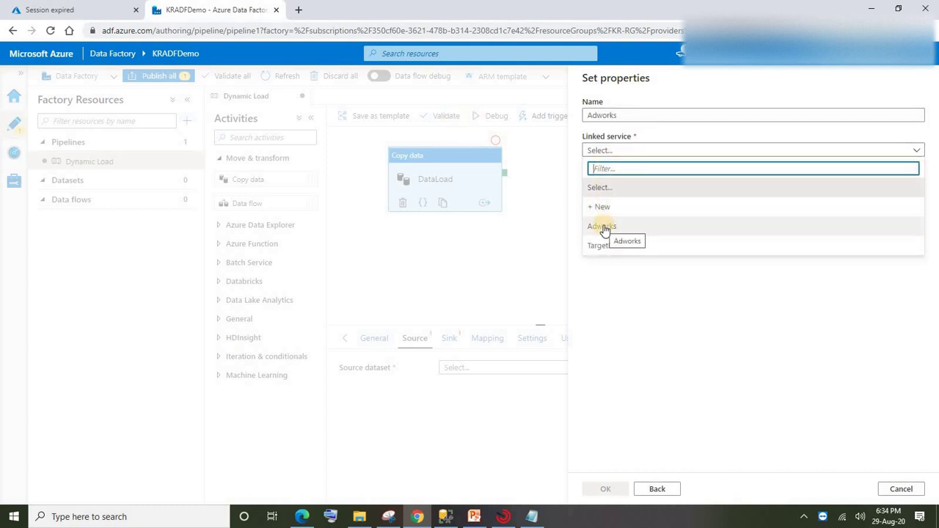
left_click(606, 228)
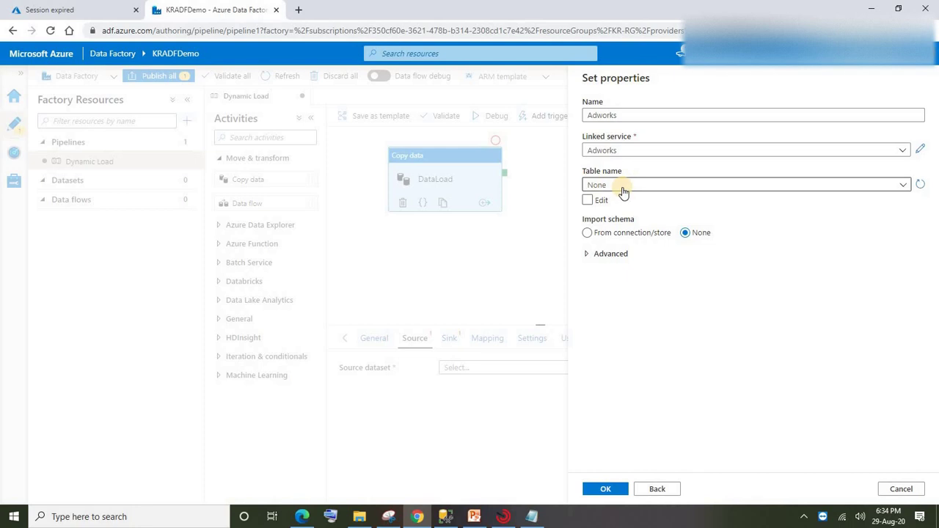
left_click(607, 497)
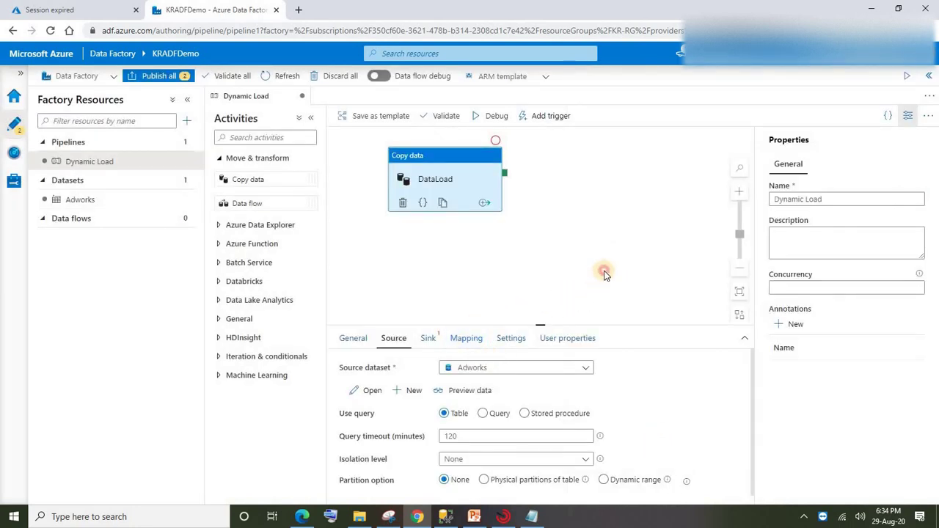
Step: Set the DataLoad source to read from a query instead of a table and open the query's dynamic content editor
left_click(604, 272)
left_click(429, 197)
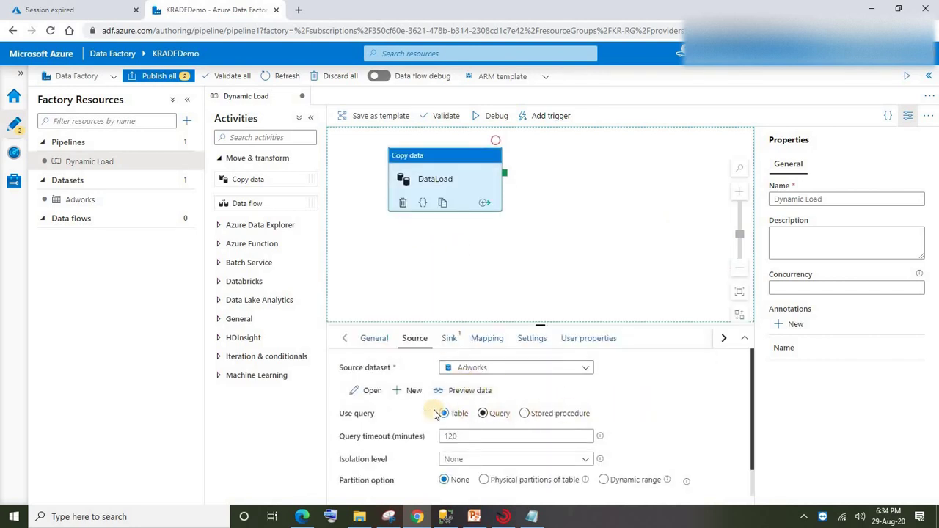
left_click(484, 415)
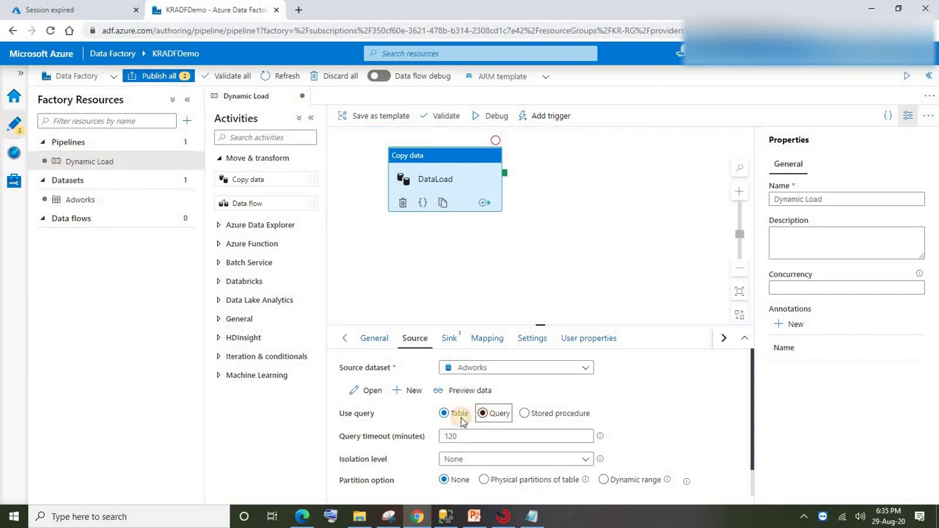
left_click(467, 440)
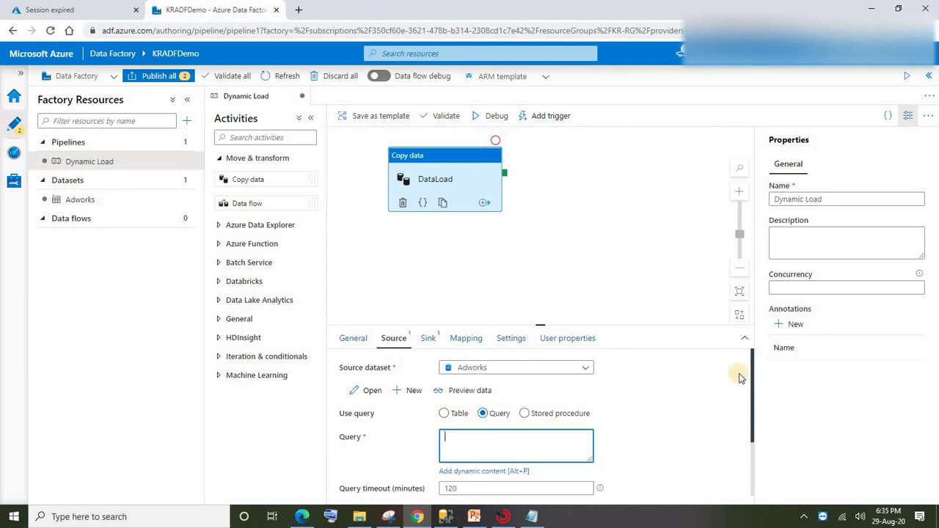
left_click_drag(754, 365, 754, 418)
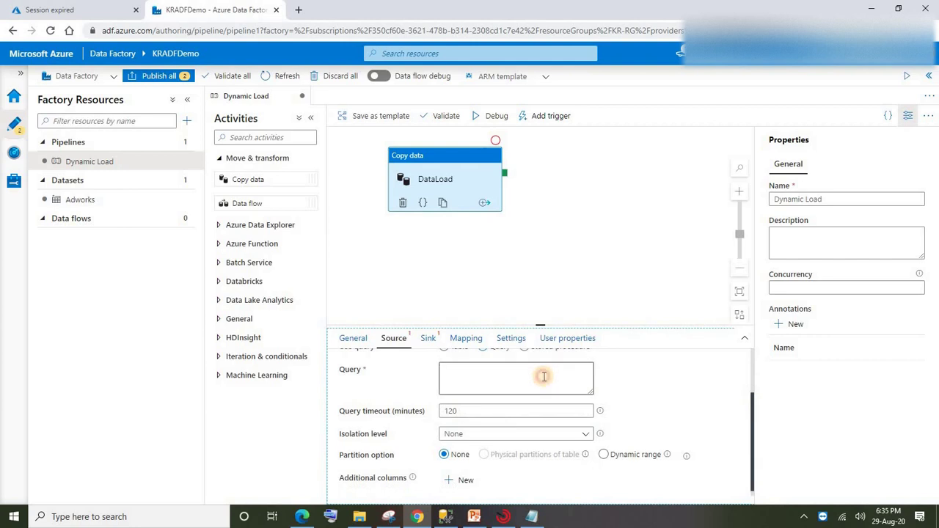
left_click(543, 377)
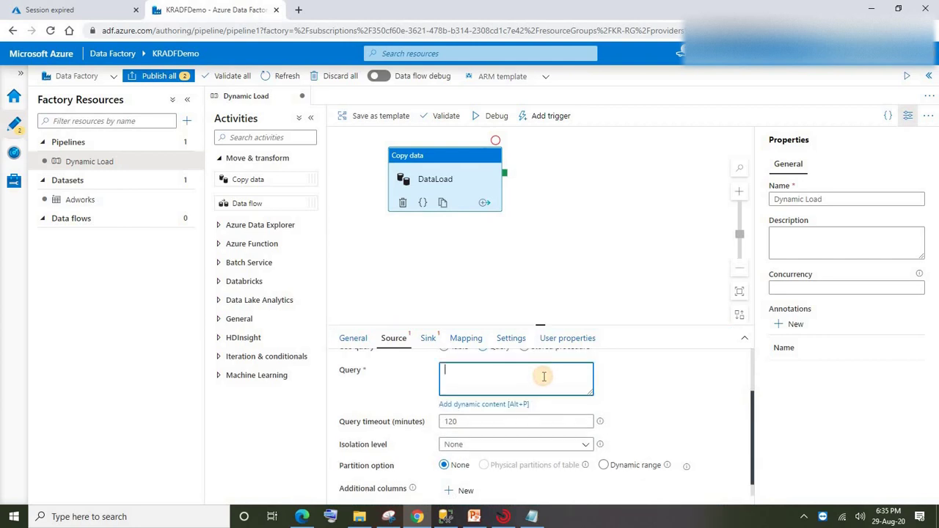
left_click(464, 404)
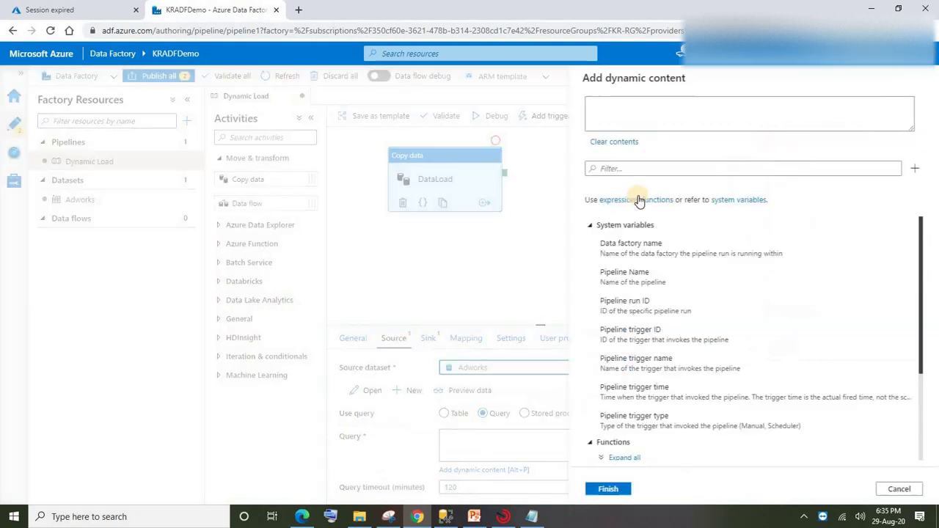
Step: Switch to SQL Server Management Studio, change the select statement's table to saleslt.address and copy the whole statement
left_click(447, 516)
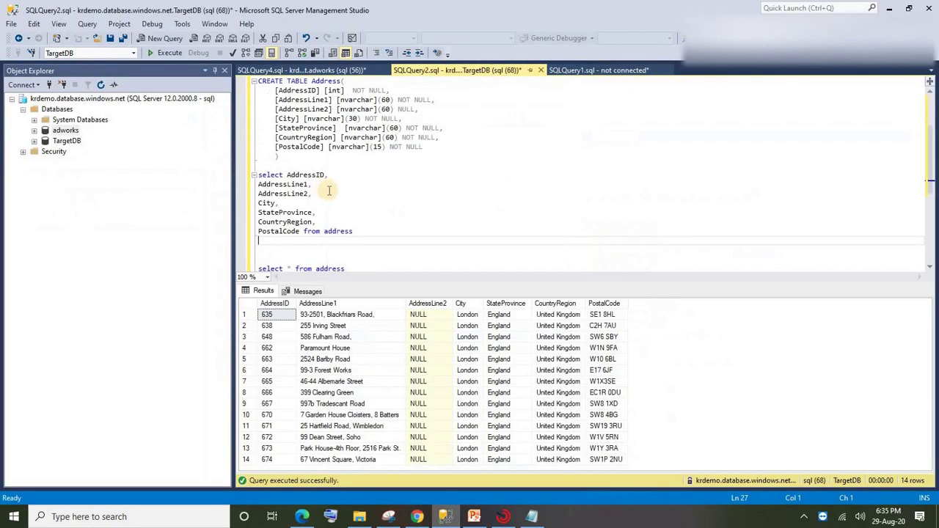
left_click(328, 185)
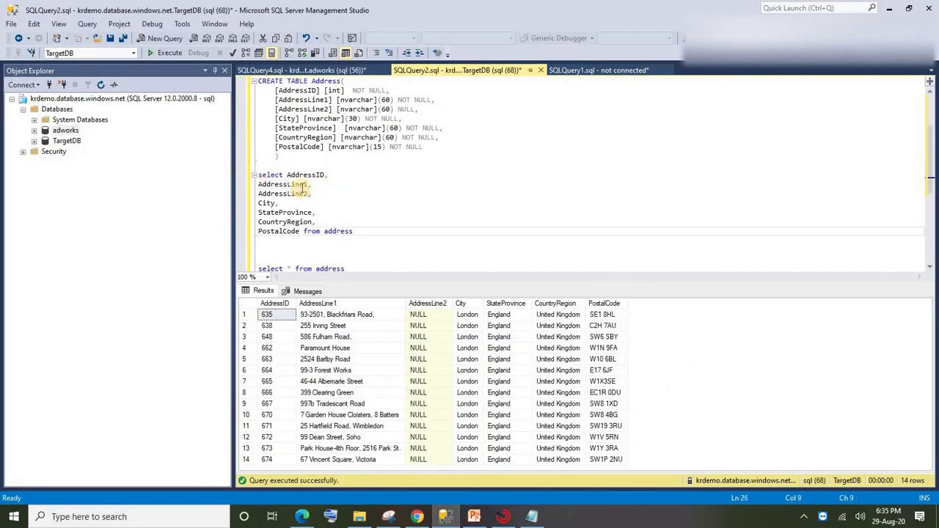
left_click_drag(286, 174, 301, 231)
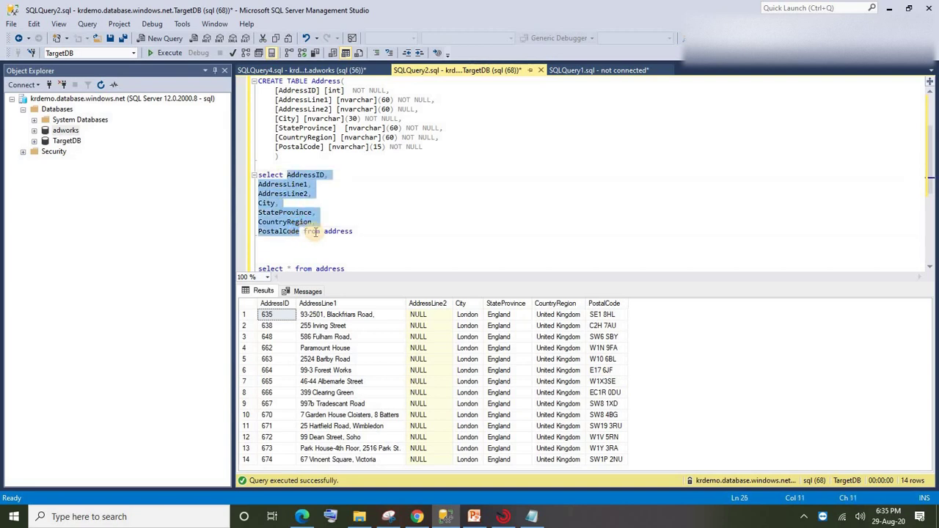
left_click(322, 231)
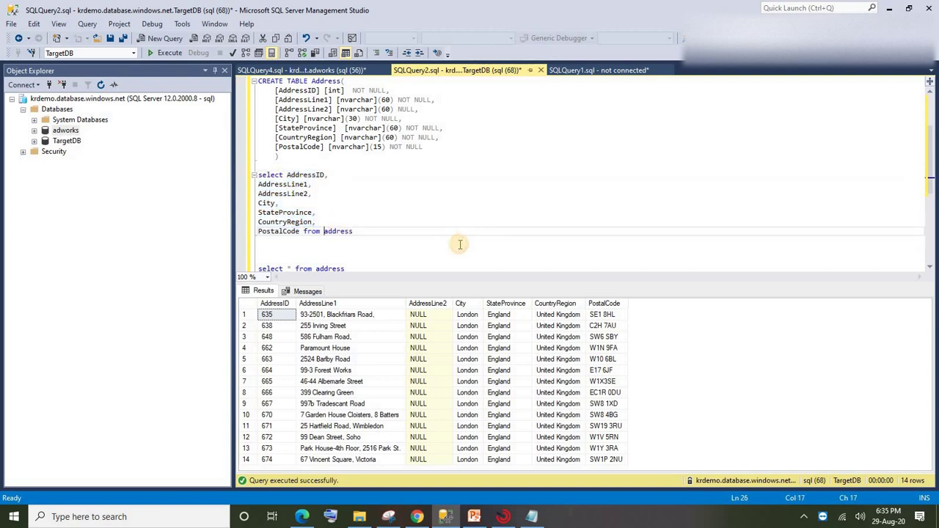
type("saleslt.")
left_click_drag(392, 231, 246, 174)
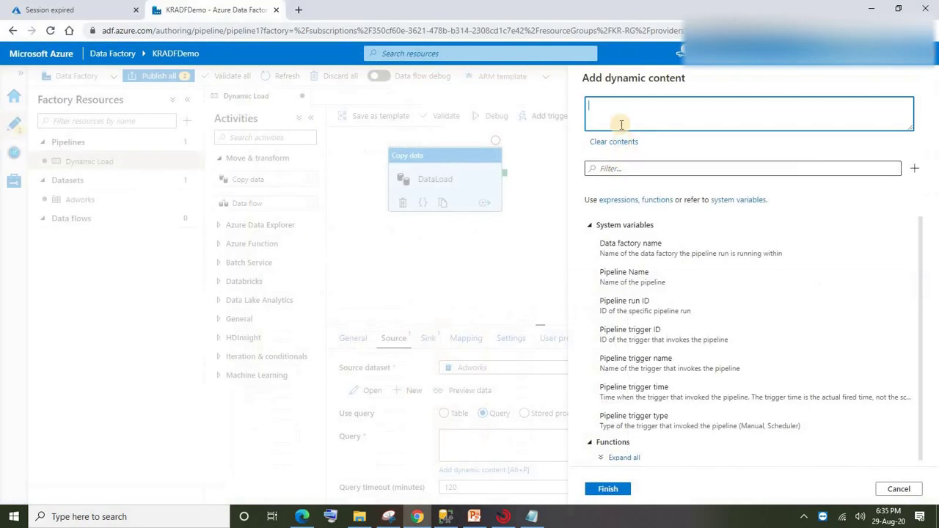
Step: Switch back to Azure Data Factory, paste the address select statement as the dynamic content and append where city=
left_click(618, 110)
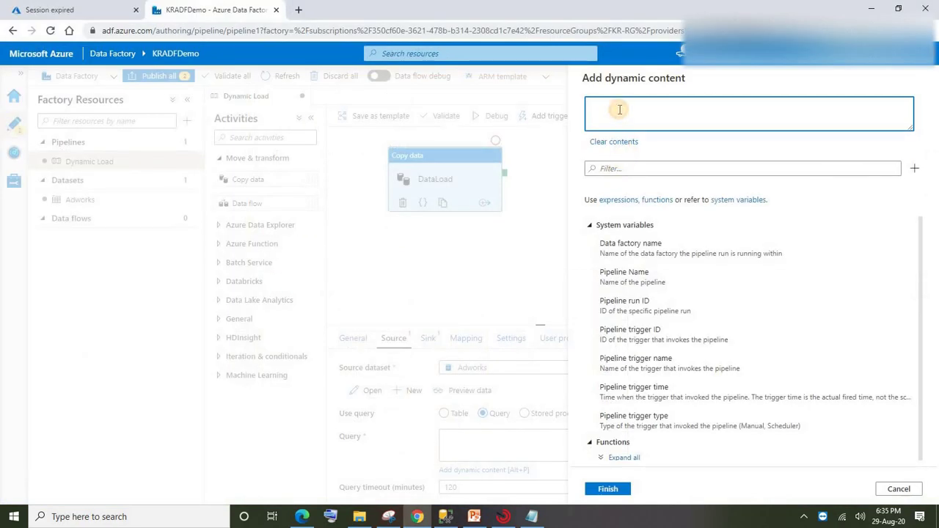
type("select AddressLine1, AddressLine2, City, StateProvince, CountryRegion, PostalCode from saleslt.address")
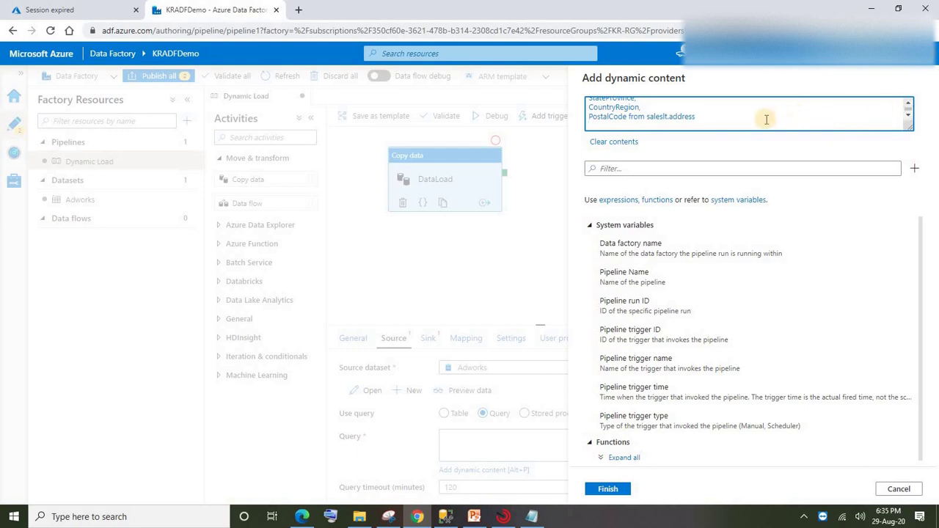
key("BackSpace")
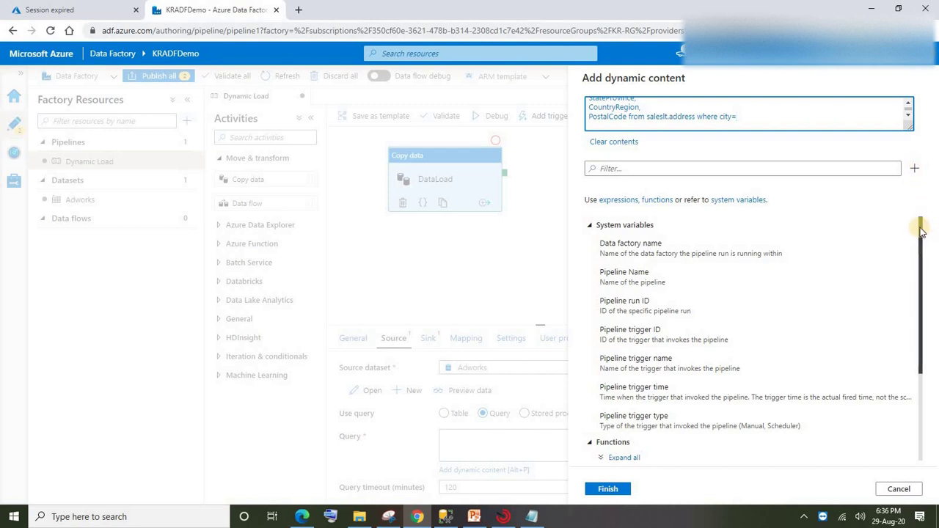
Step: Insert the city pipeline parameter after city= and remove the @ from the start of the query
left_click_drag(922, 232, 917, 379)
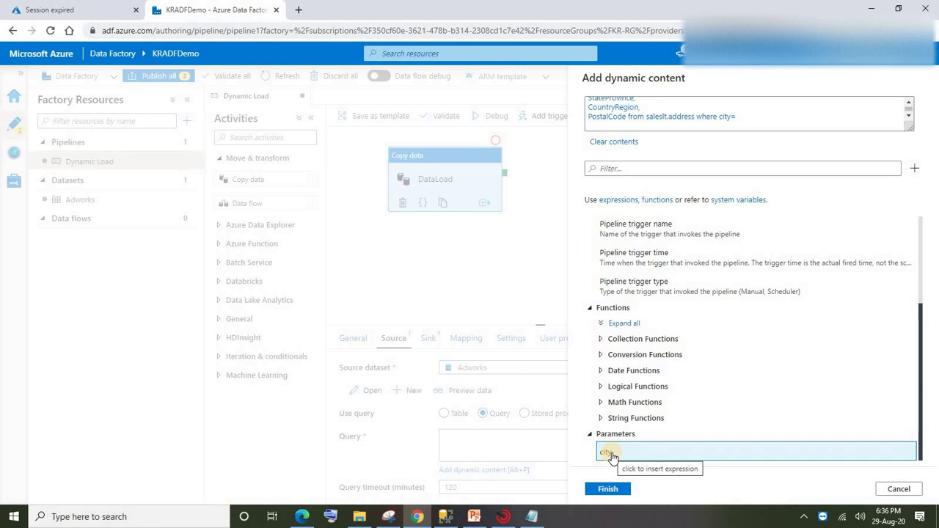
left_click(611, 453)
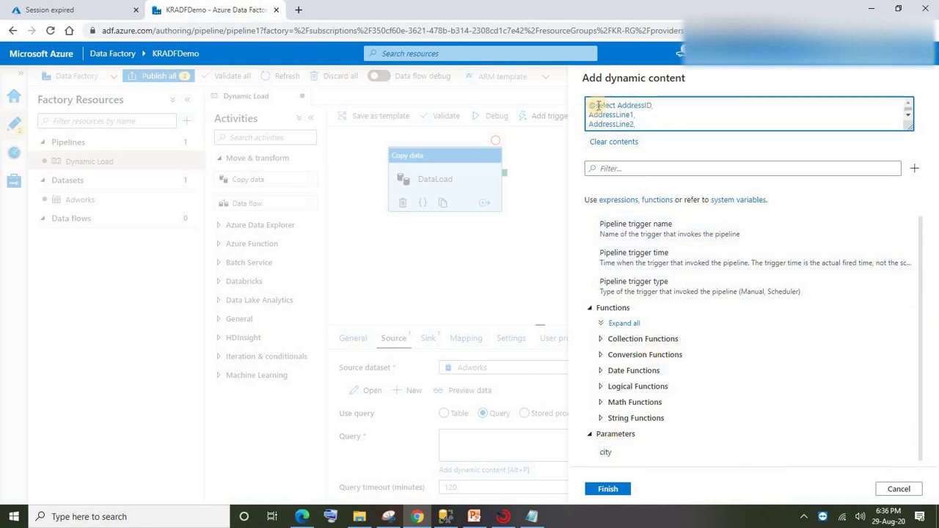
left_click_drag(595, 104, 573, 106)
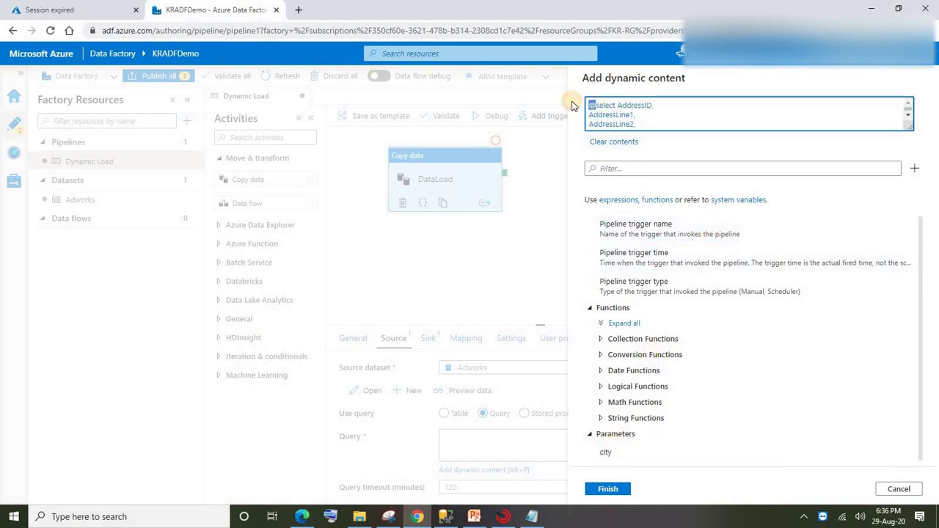
scroll(734, 110, "down", 2)
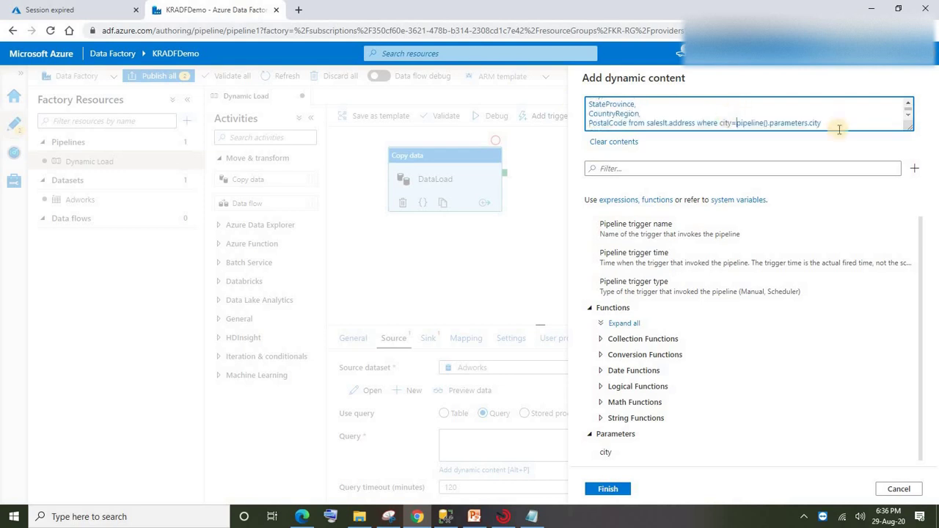
Step: Wrap the parameter reference as '@{pipeline().parameters.city}' and apply the expression as the source query
type("'")
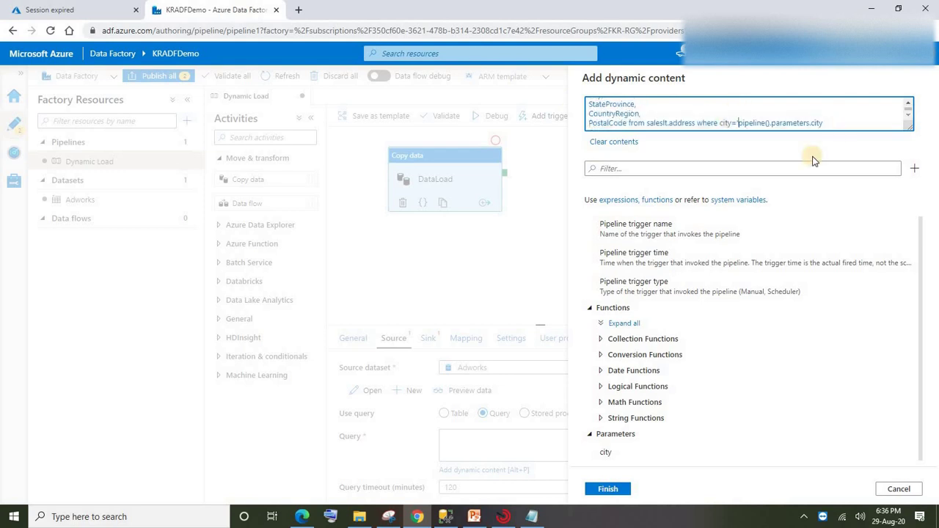
type("@{")
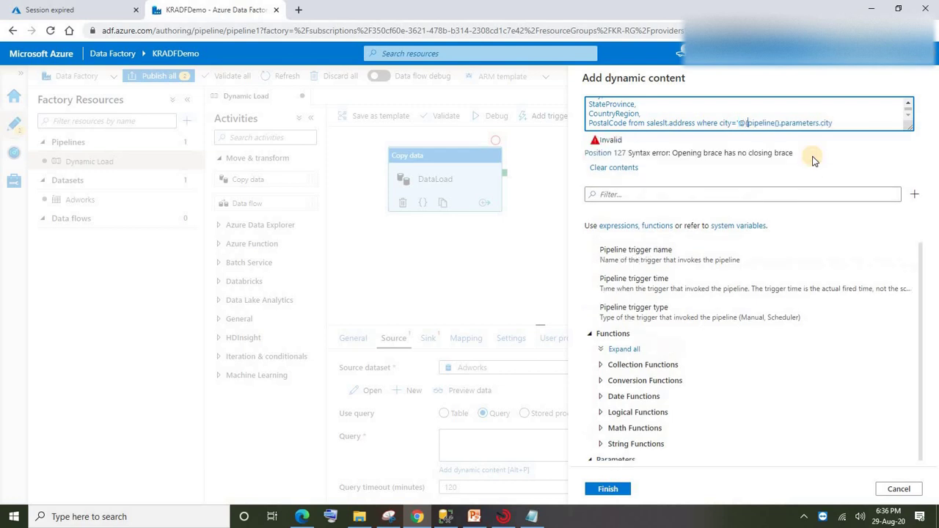
left_click(851, 119)
type("}")
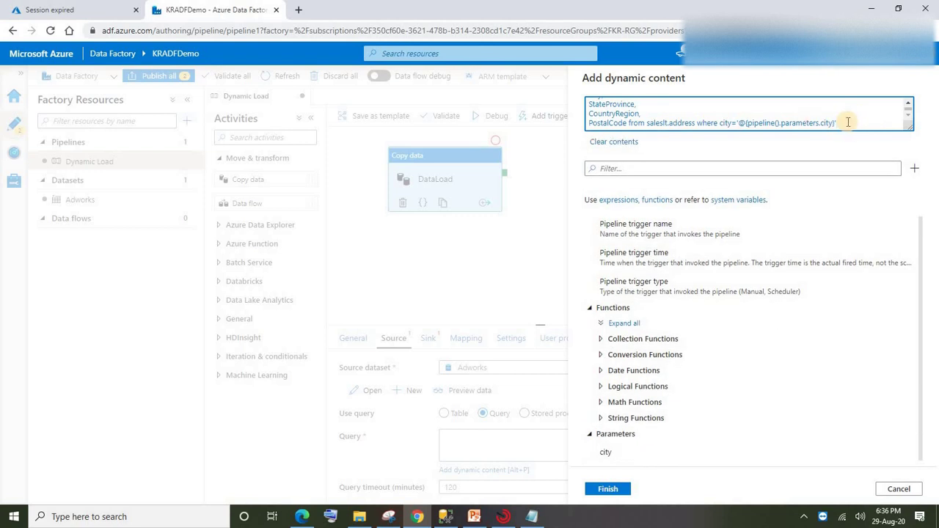
mouse_move(849, 121)
left_mouse_down()
mouse_move(639, 104)
mouse_move(660, 116)
mouse_move(845, 124)
left_mouse_up()
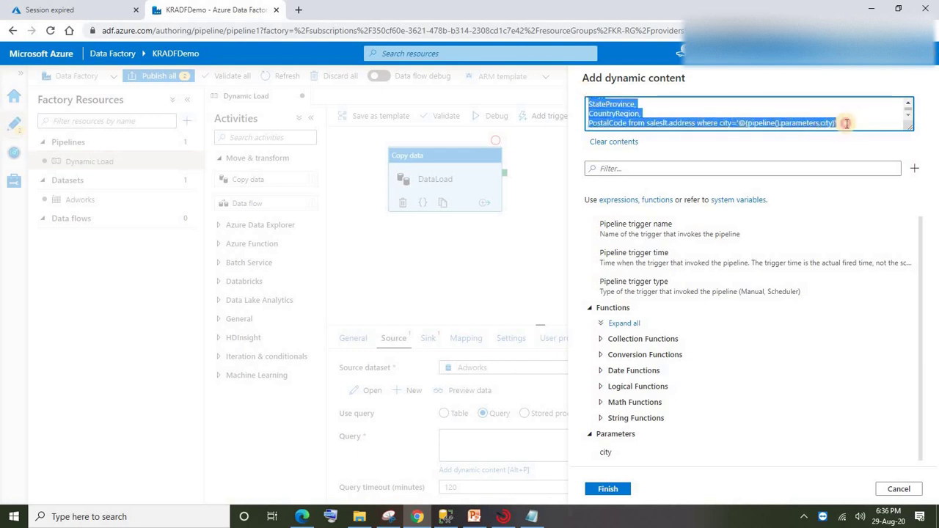
left_click(733, 119)
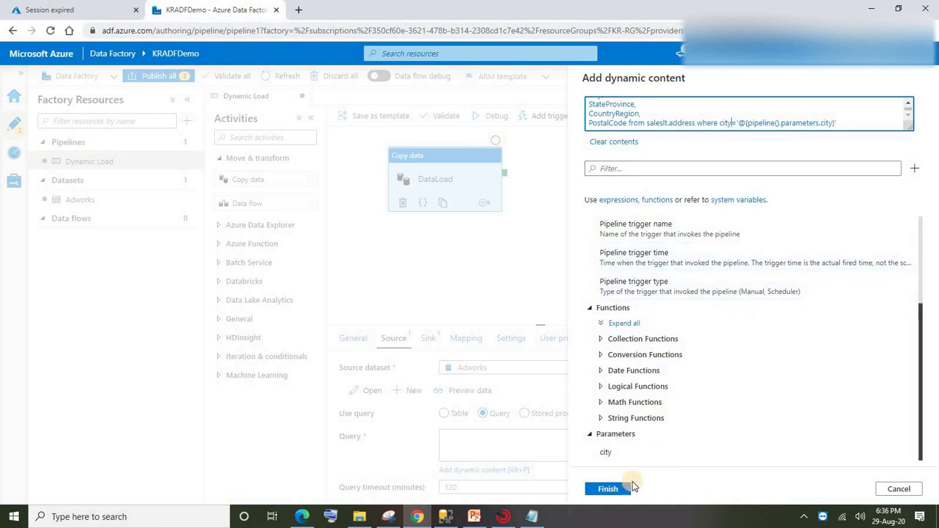
left_click(609, 489)
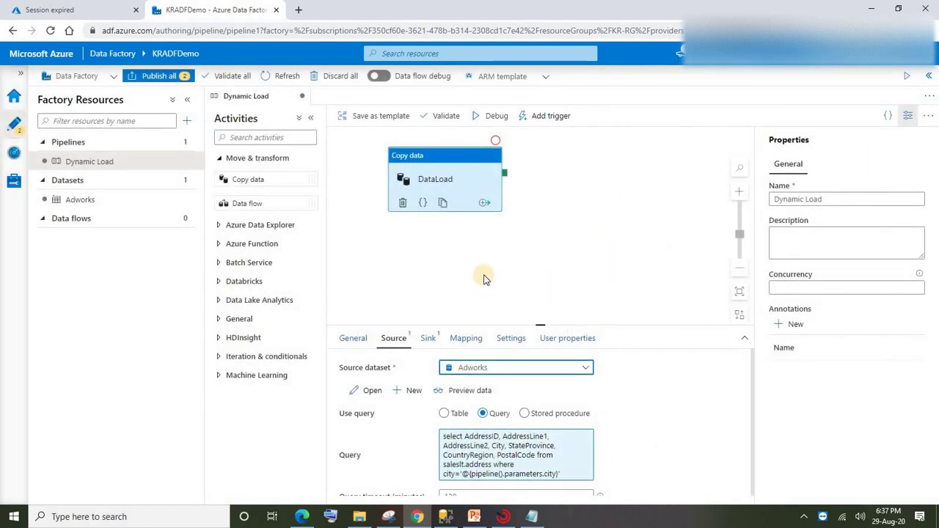
Step: Start a new sink dataset for the DataLoad activity, using Azure SQL Database as the data store
left_click(429, 341)
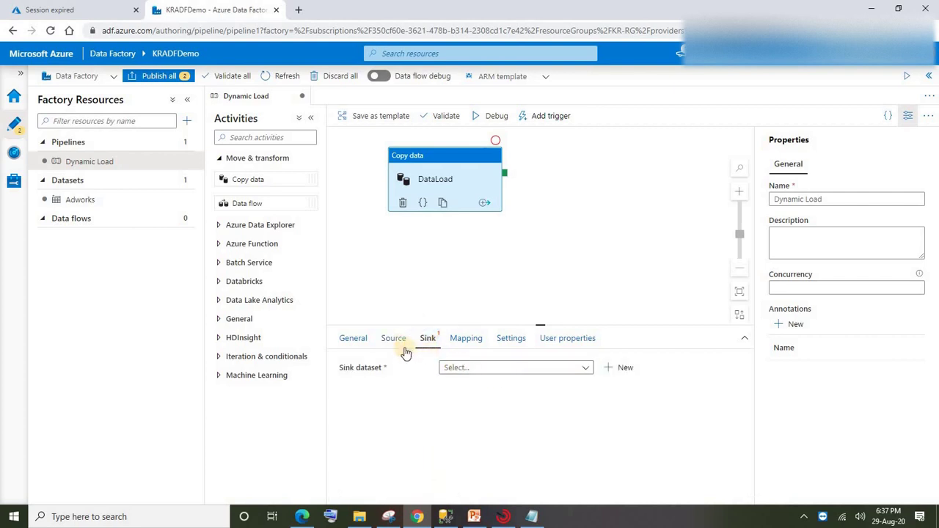
left_click(621, 369)
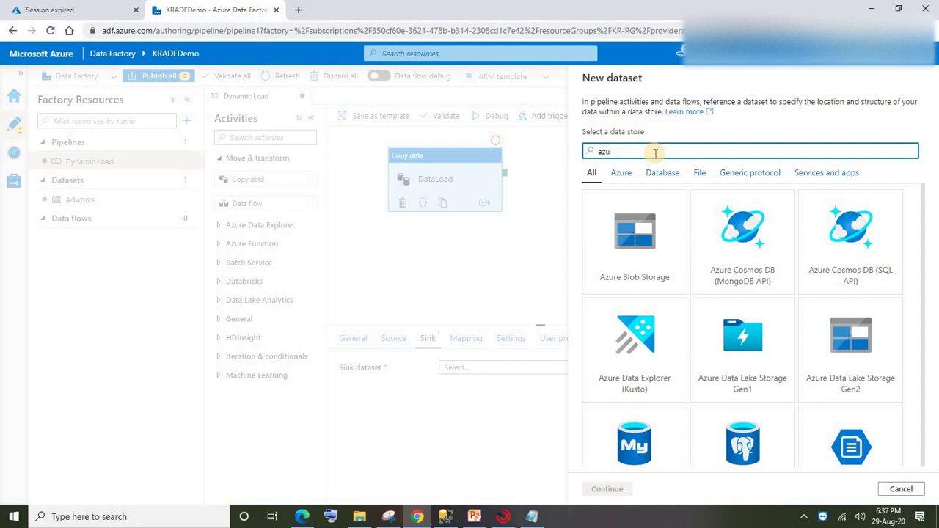
type("azure sql")
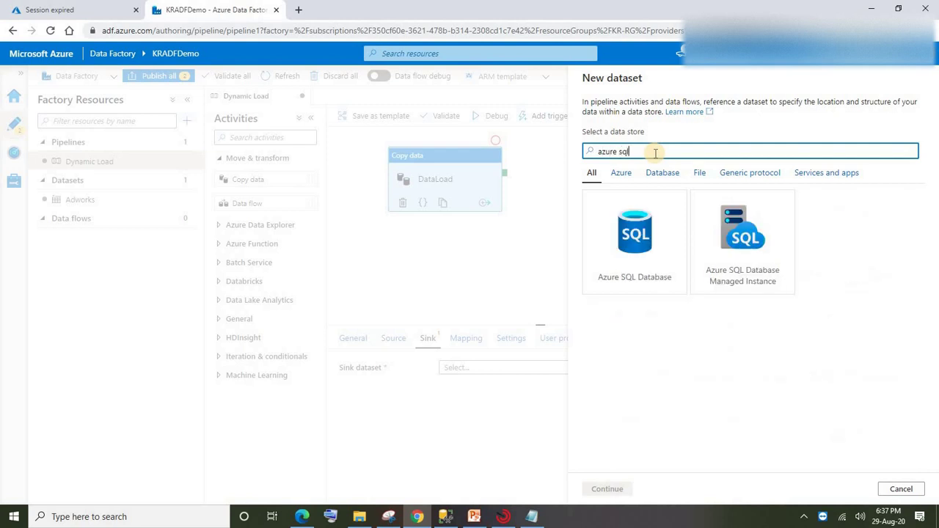
left_click(621, 229)
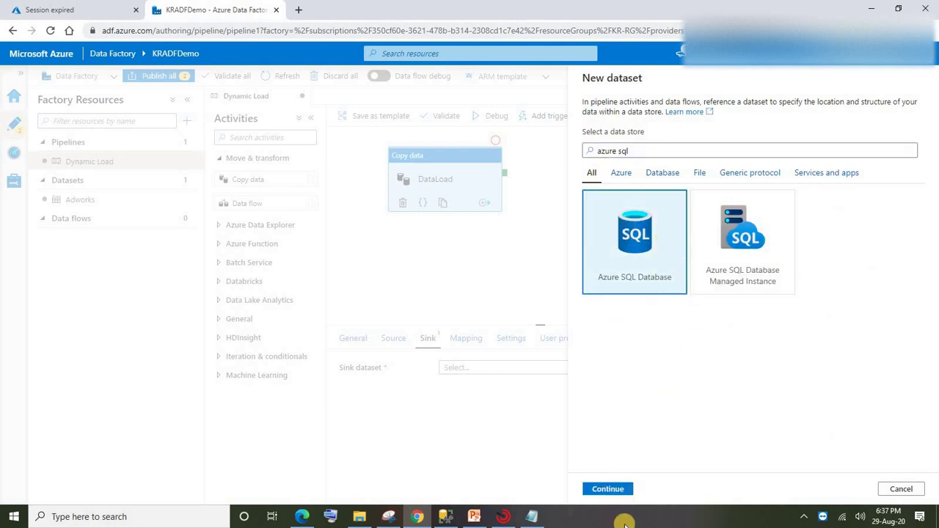
left_click(604, 489)
Step: Name the new sink dataset targetDB
left_click(632, 115)
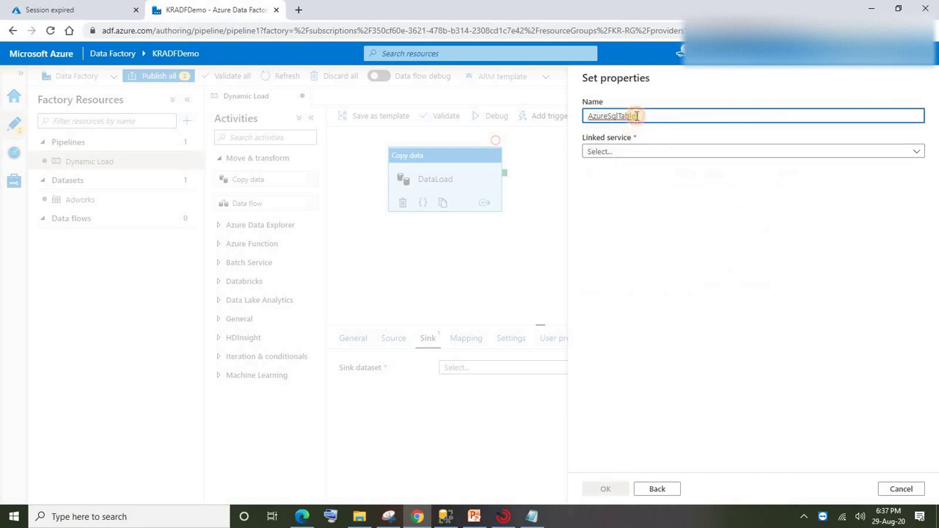
double_click(598, 118)
type("yarg")
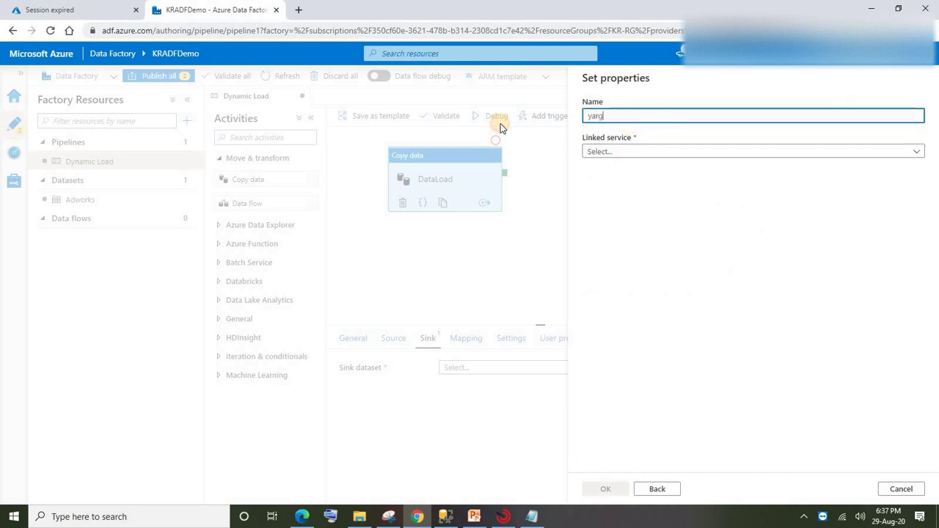
key("BackSpace")
key("BackSpace")
type("ta")
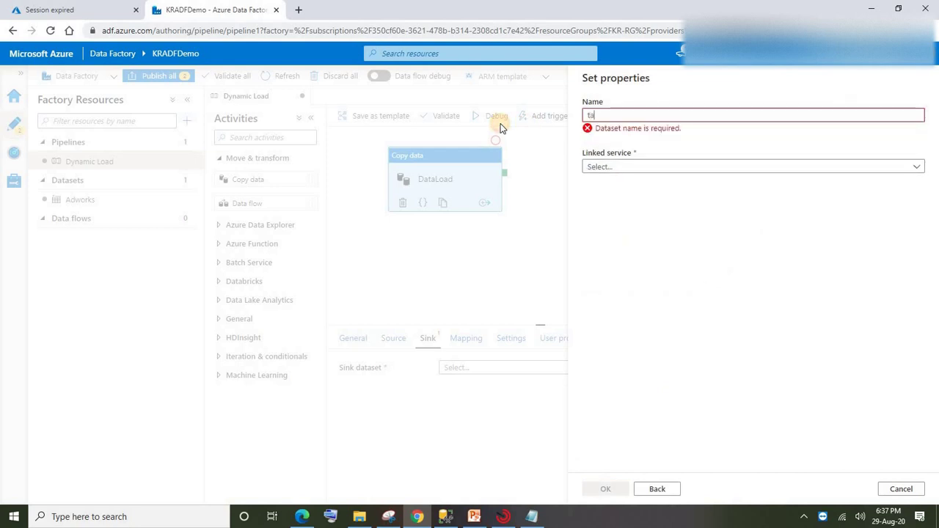
type("r")
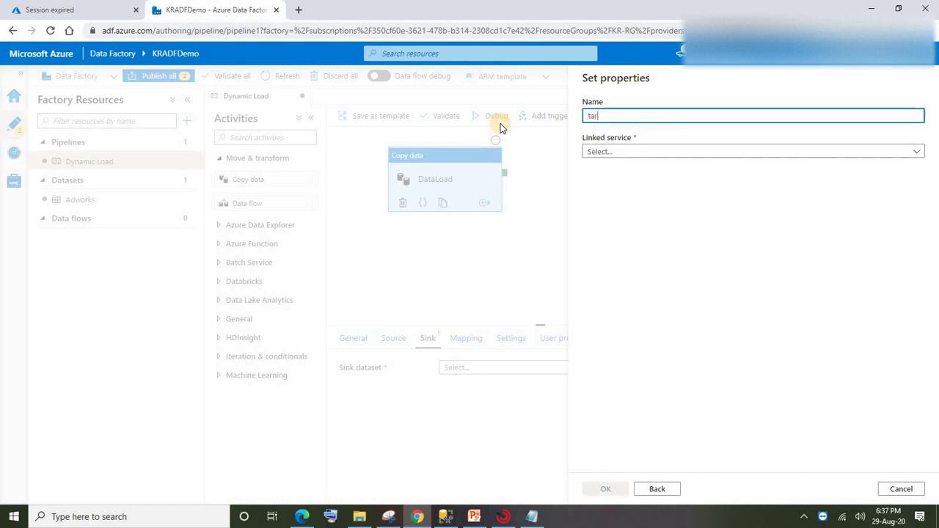
type("getDB")
Step: Create the sink dataset on the TargetDB linked service with table dbo.Address, importing the schema from the connection/store
left_click(597, 153)
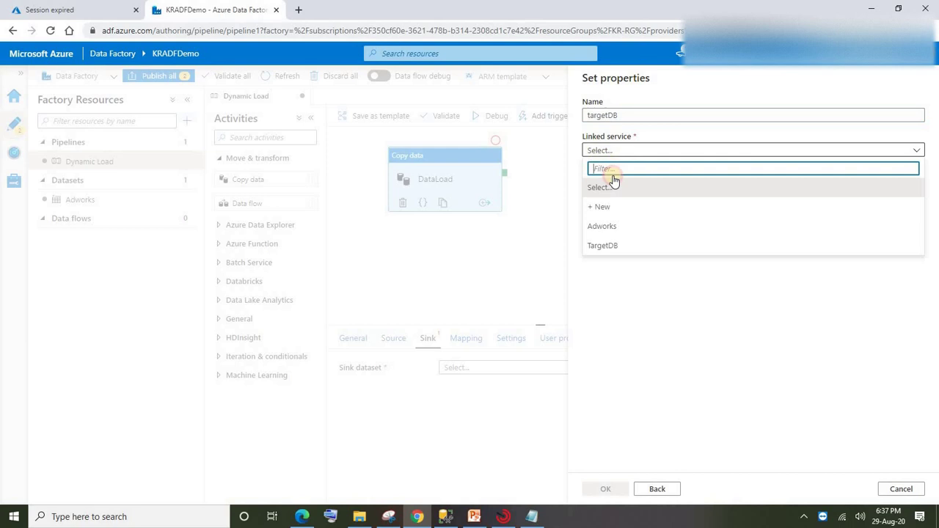
left_click(604, 248)
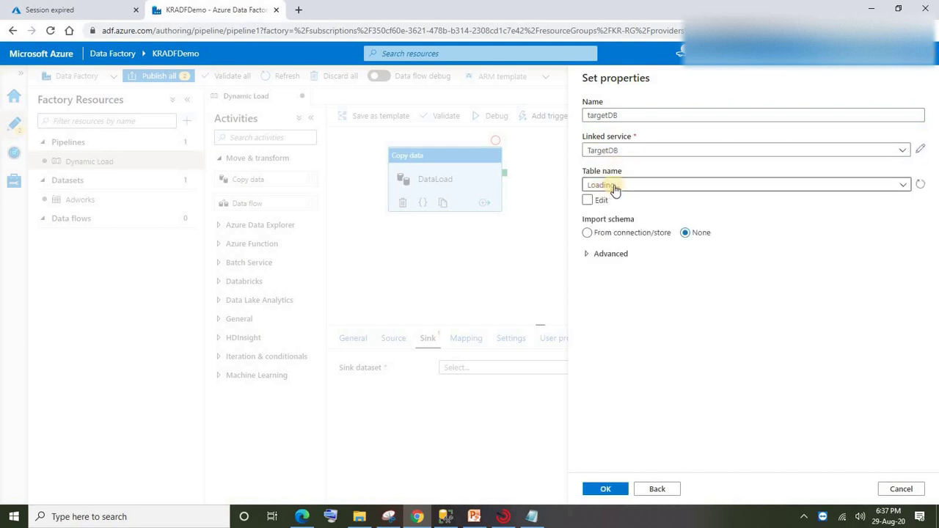
left_click(623, 187)
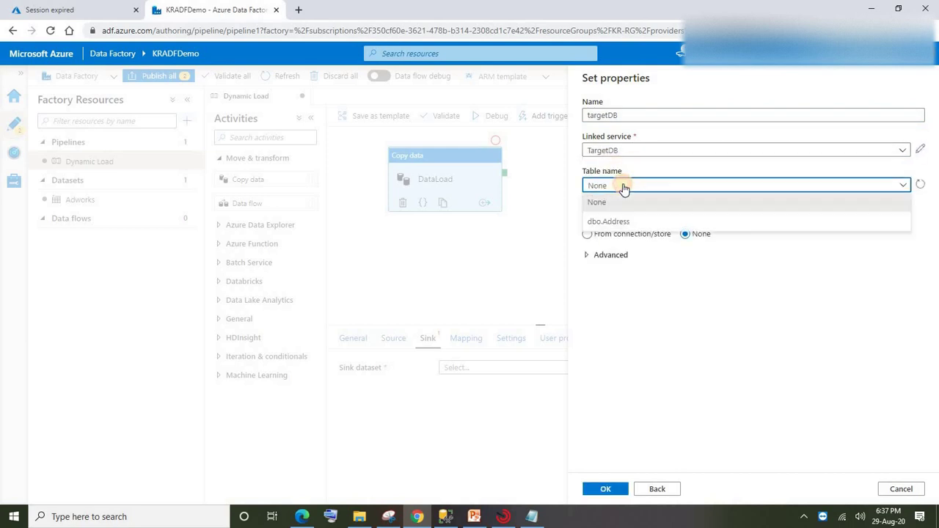
left_click(612, 222)
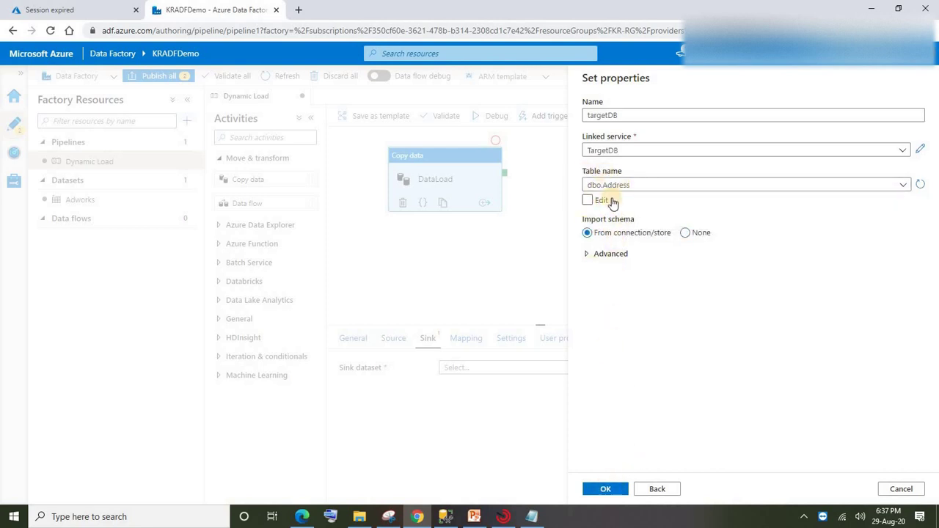
left_click(608, 490)
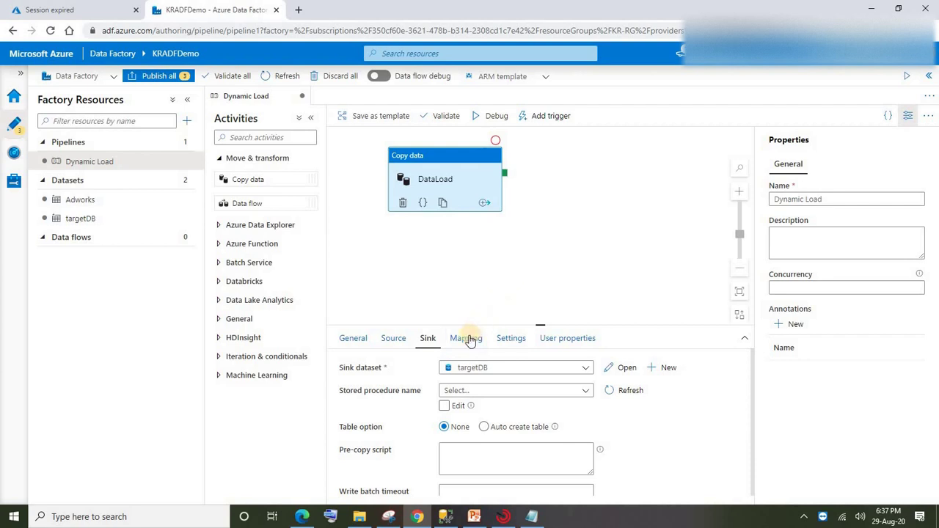
Step: Import the schemas for DataLoad's column mapping, using london as the city parameter value, and view the mapped columns
left_click(464, 338)
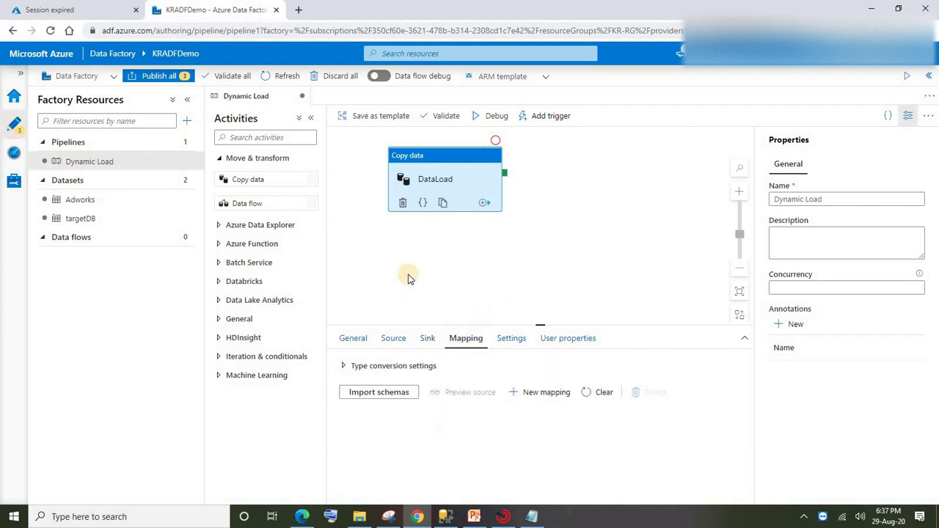
left_click(372, 394)
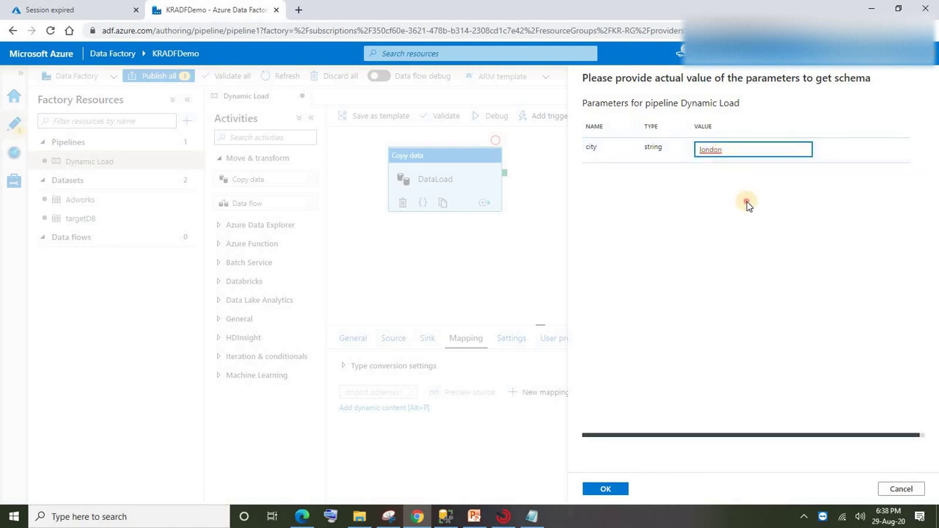
left_click(608, 489)
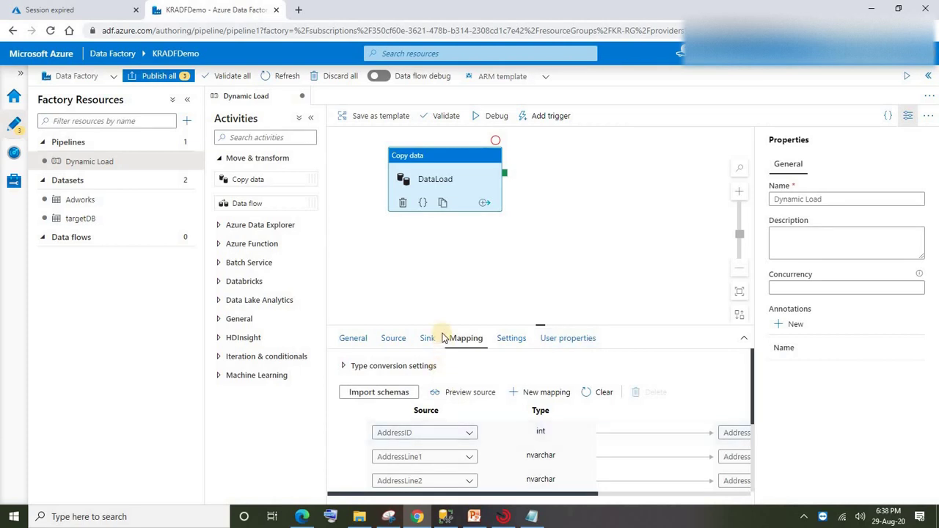
left_click_drag(541, 324, 543, 268)
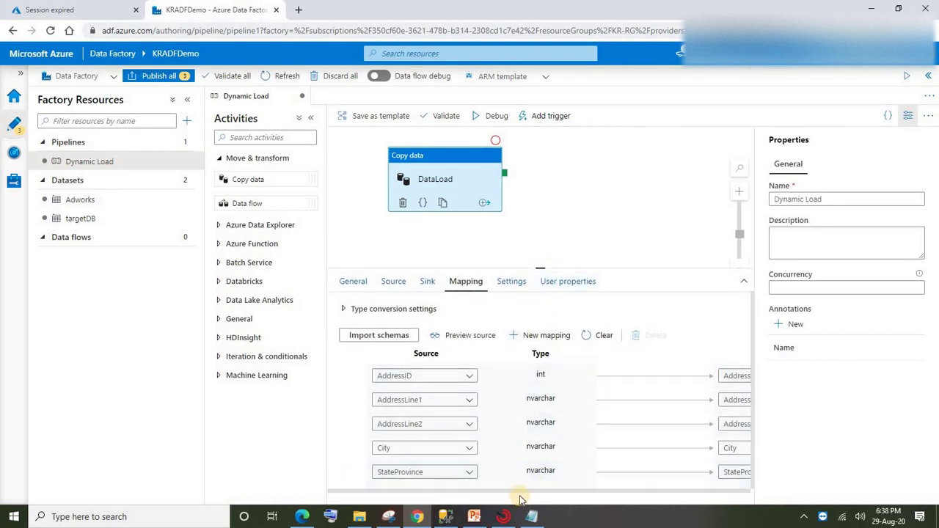
left_click_drag(510, 491, 478, 490)
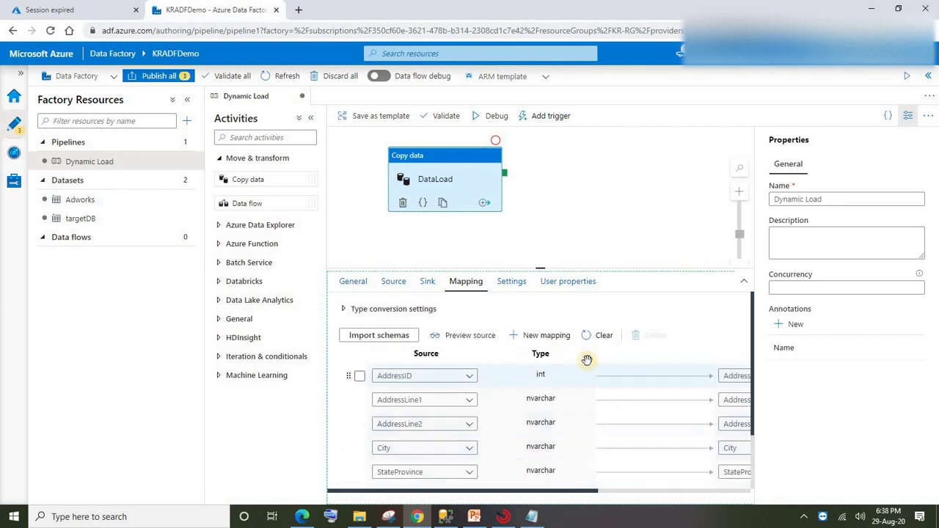
Step: Check the pipeline parameters and start a debug run of Dynamic Load with city set to london
left_click(599, 223)
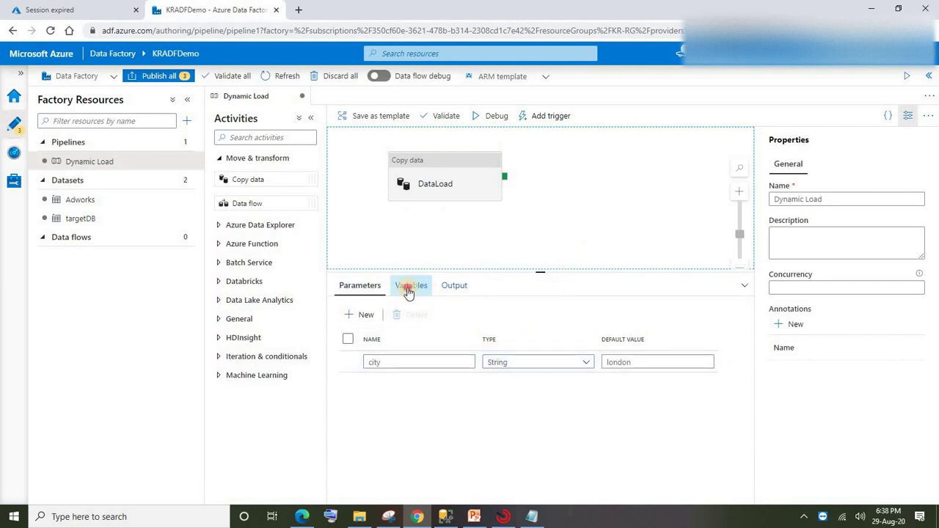
left_click(440, 162)
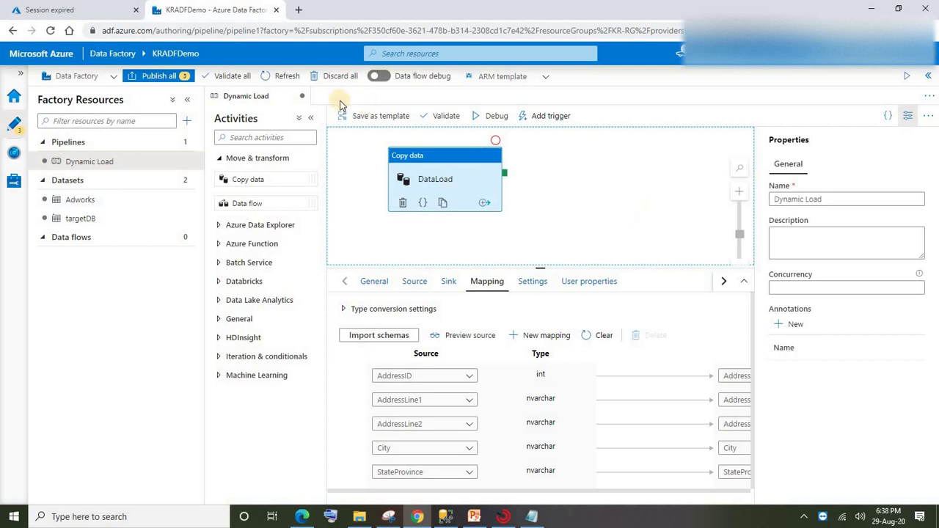
left_click(492, 117)
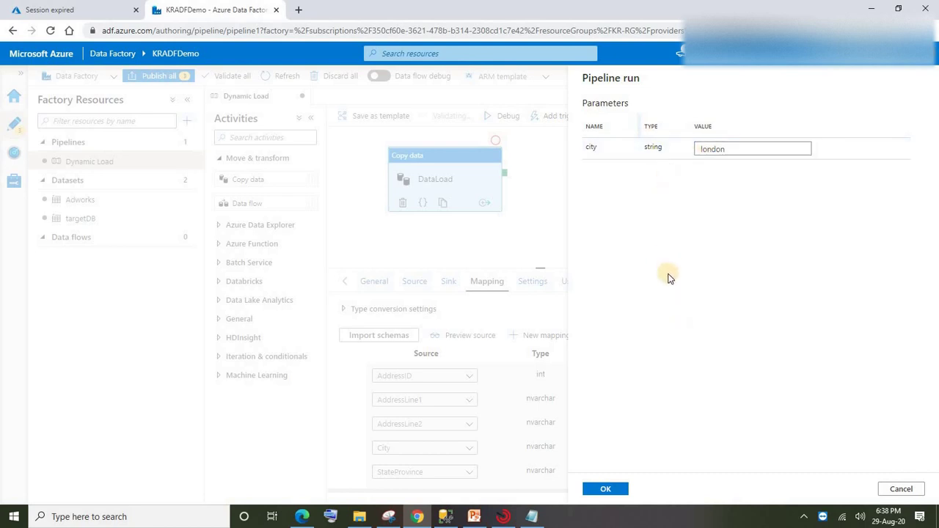
left_click(735, 149)
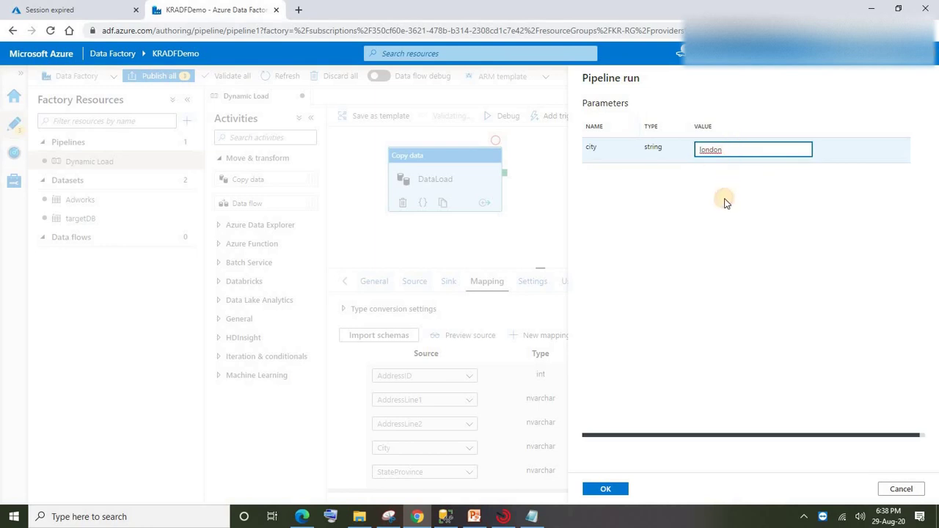
left_click(705, 149)
double_click(706, 149)
left_click(609, 490)
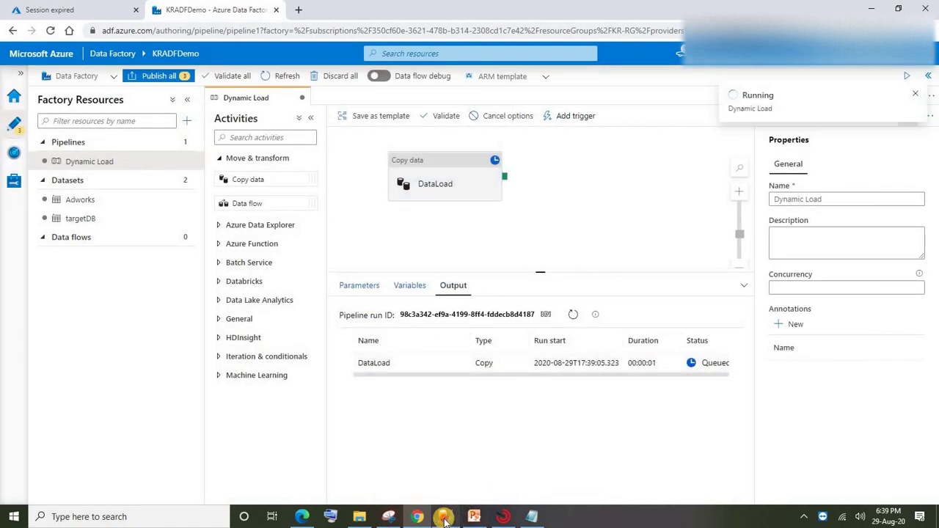
Step: Inspect the DataLoad run's input to check the city filter in the source query, and close it
left_click(458, 366)
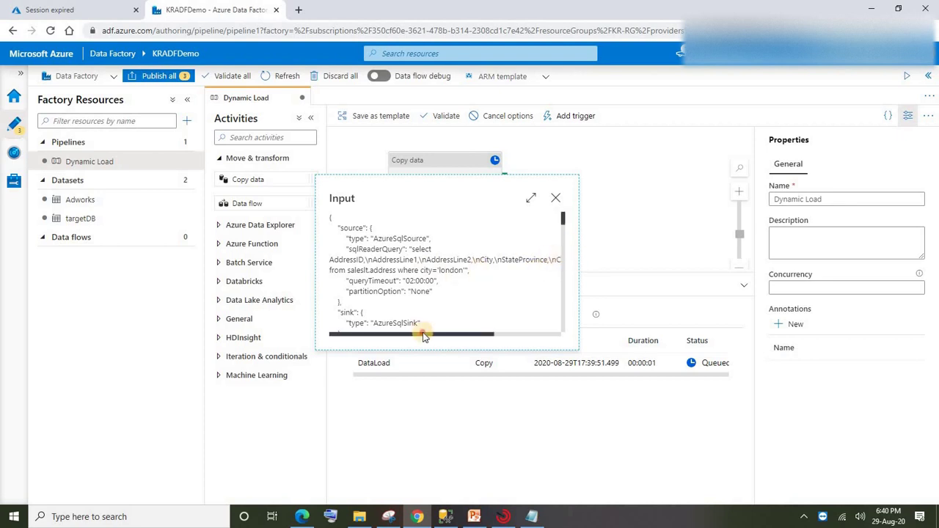
left_click_drag(424, 336, 389, 343)
left_click(555, 198)
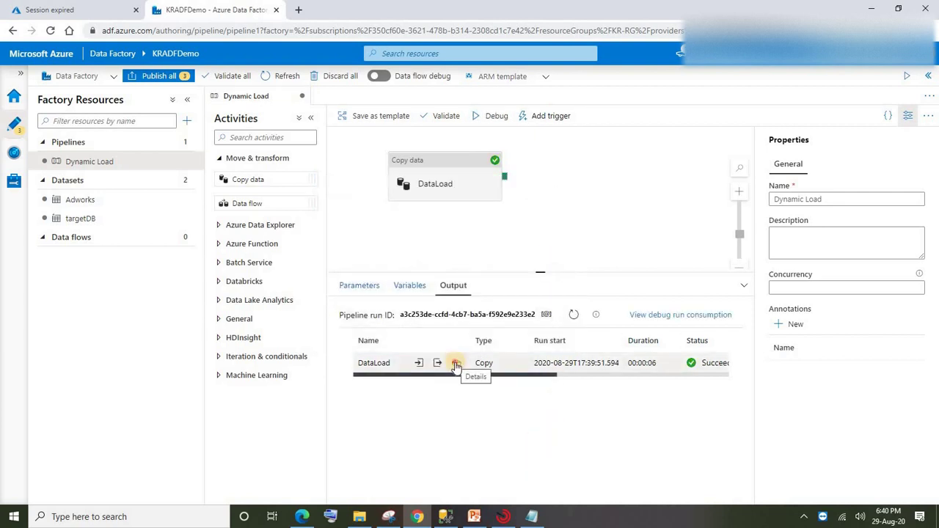
Step: View the DataLoad run's copy details, checking the rows read and the data written
left_click(455, 364)
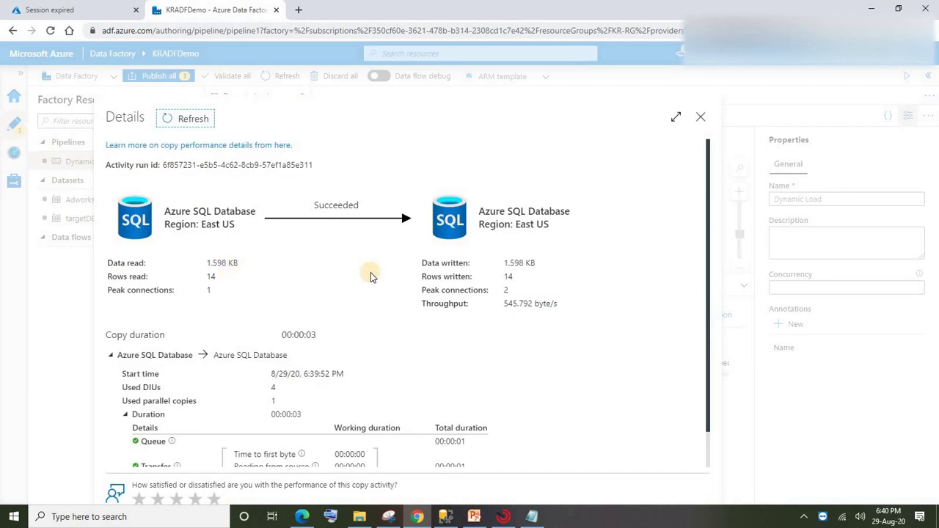
double_click(210, 277)
triple_click(520, 263)
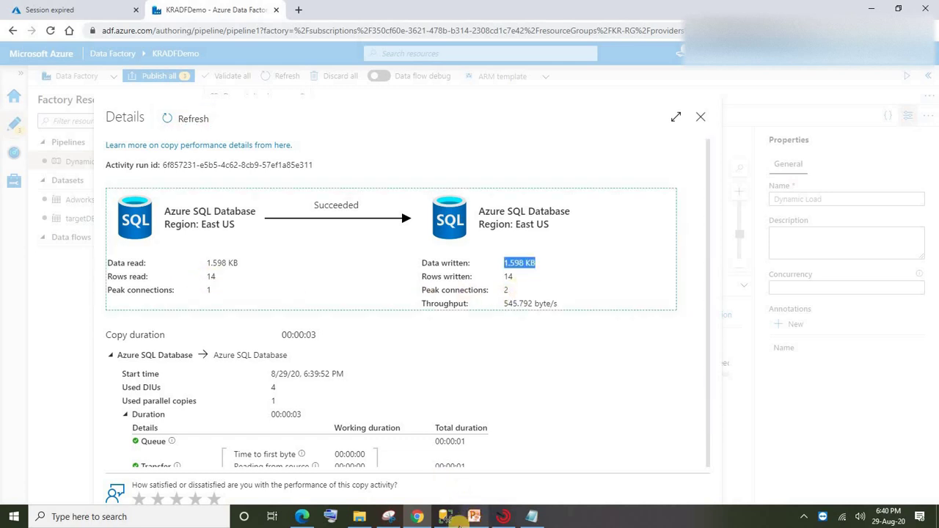
Step: Switch to SQL Server Management Studio, run select * from address on TargetDB and check the loaded rows
left_click(442, 516)
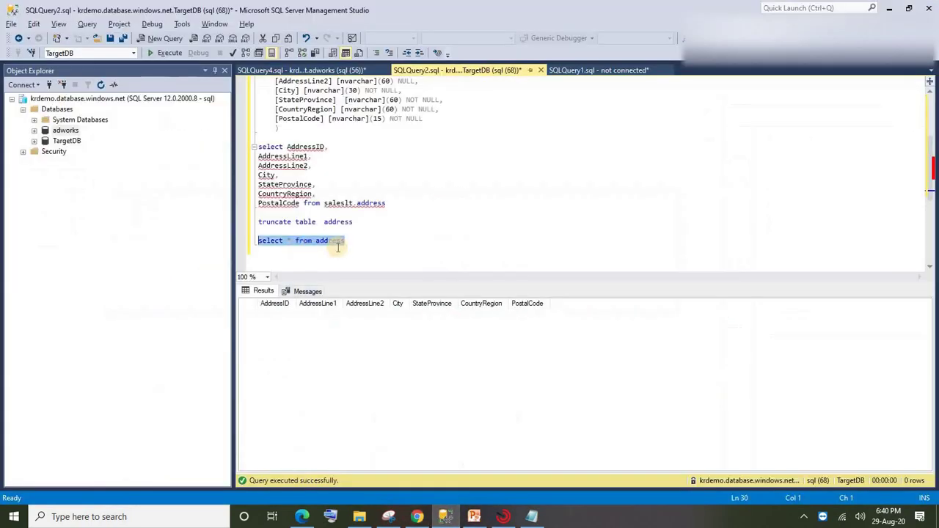
left_click(170, 53)
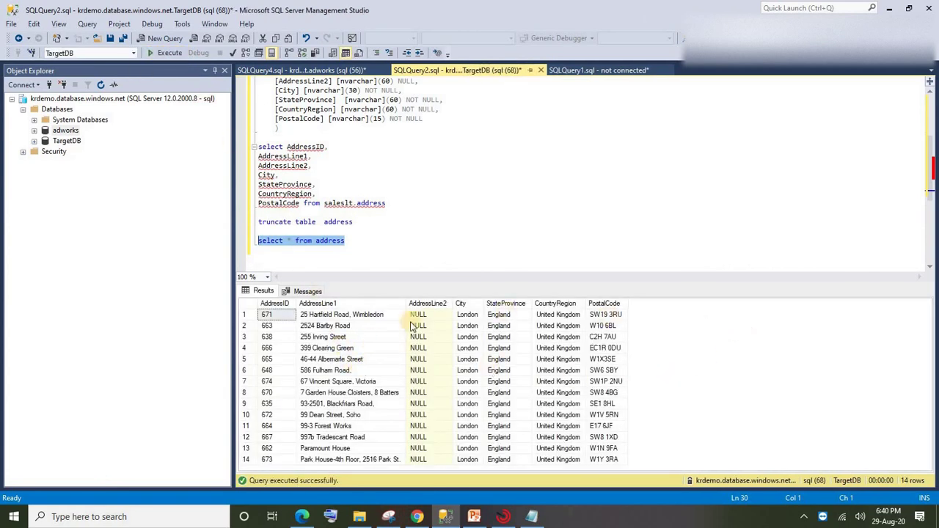
left_click(250, 460)
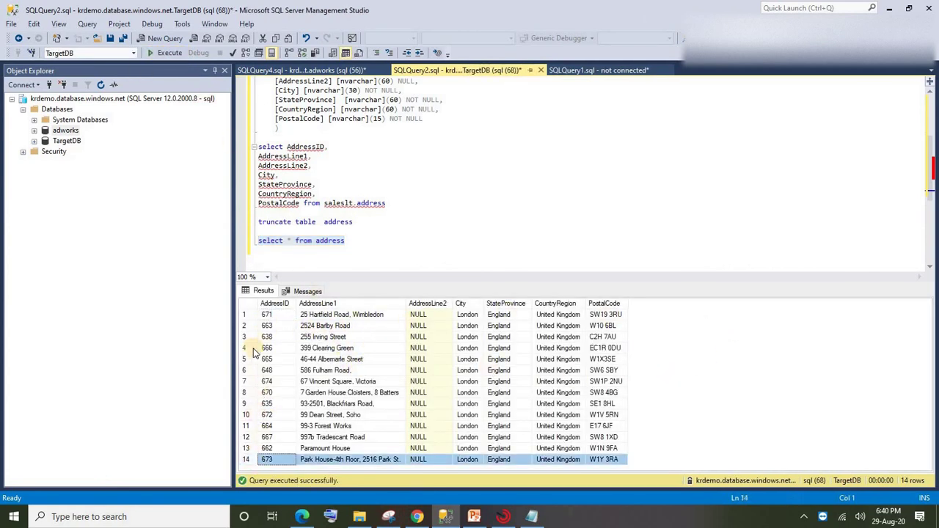
left_click(258, 318)
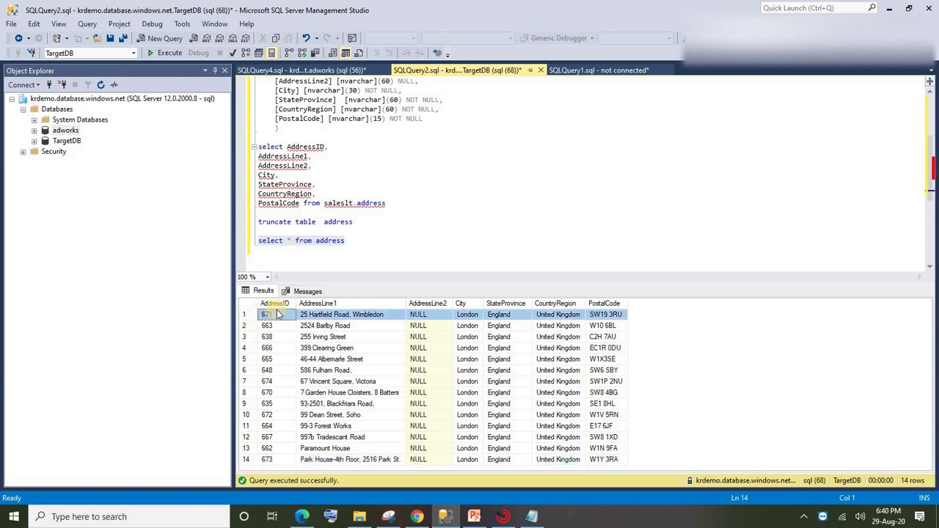
left_click(362, 242)
left_click_drag(365, 240, 257, 241)
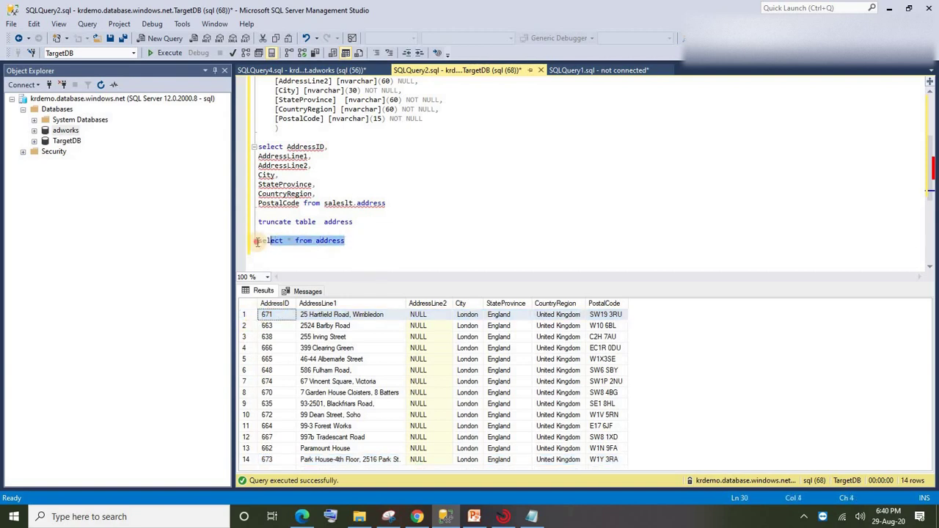
Step: Switch back to Azure Data Factory, close the run details and debug the pipeline with city set to duluth
left_click(417, 517)
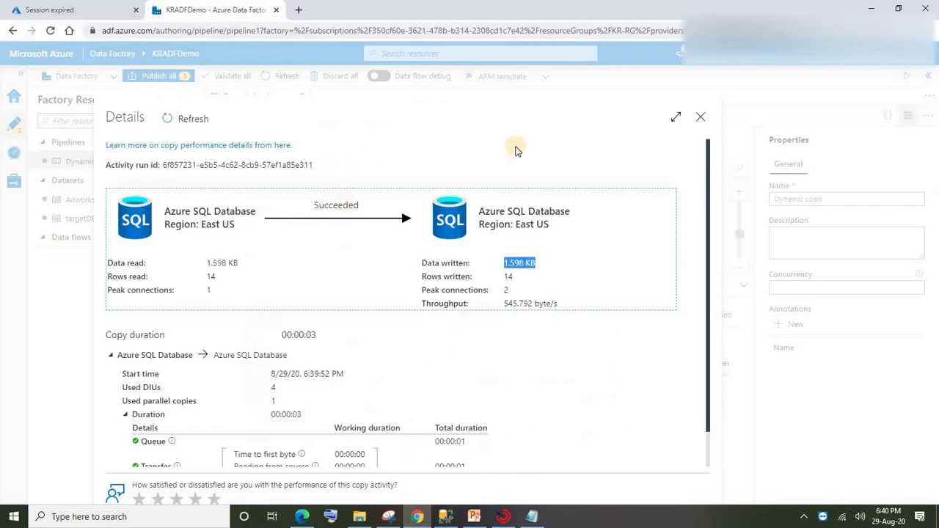
left_click(701, 117)
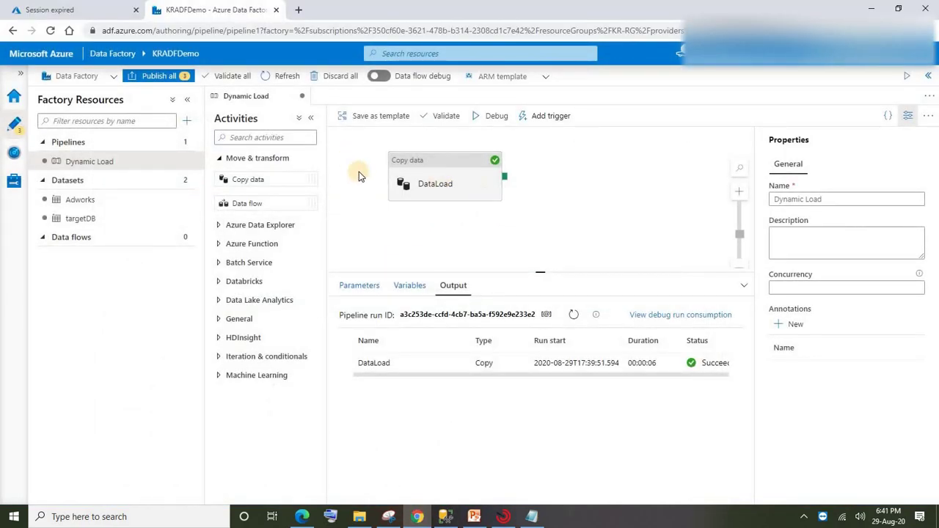
left_click(436, 176)
left_click(496, 115)
left_click(709, 149)
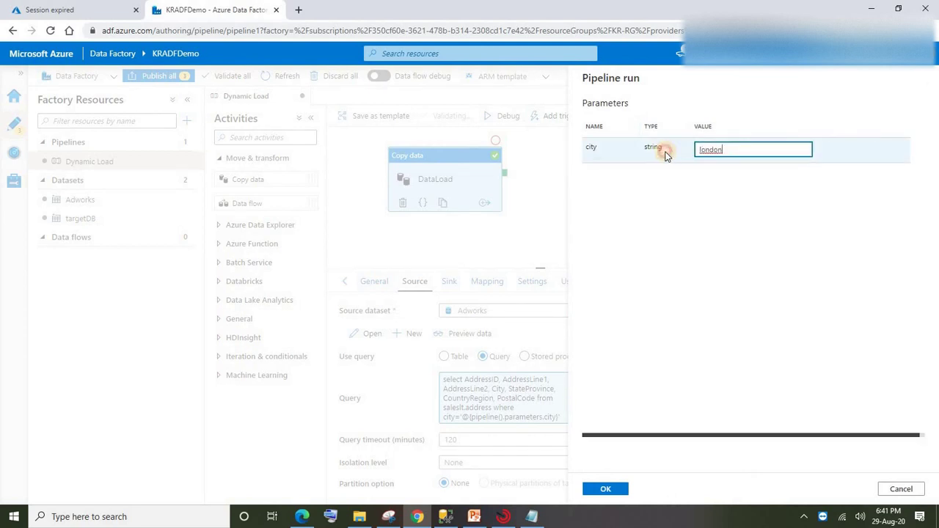
key("ctrl+a")
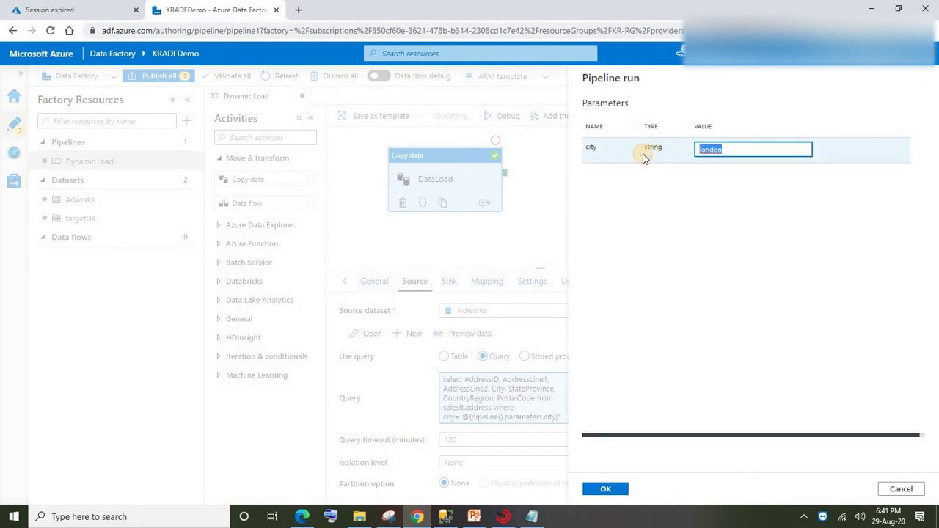
type("duluth")
key("Return")
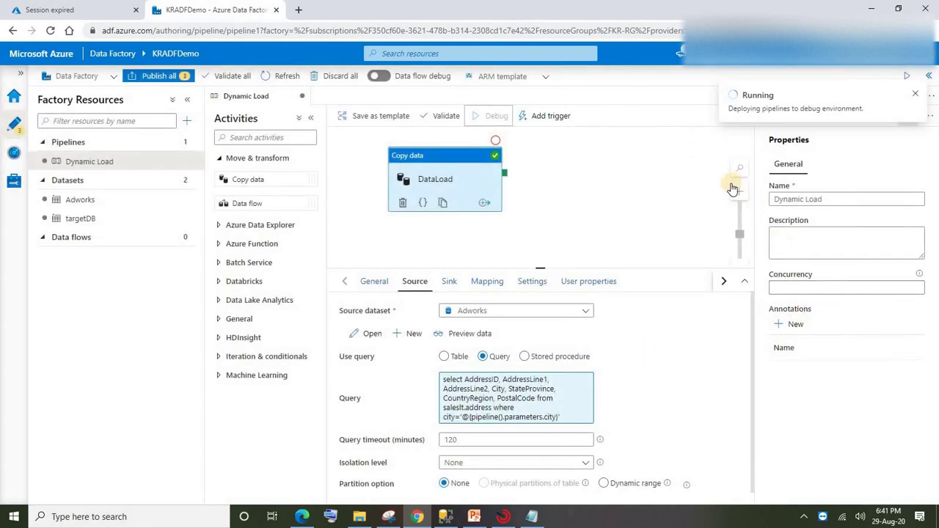
Step: Inspect the new DataLoad run's input to check the city value in the source query, and close it
mouse_move(446, 369)
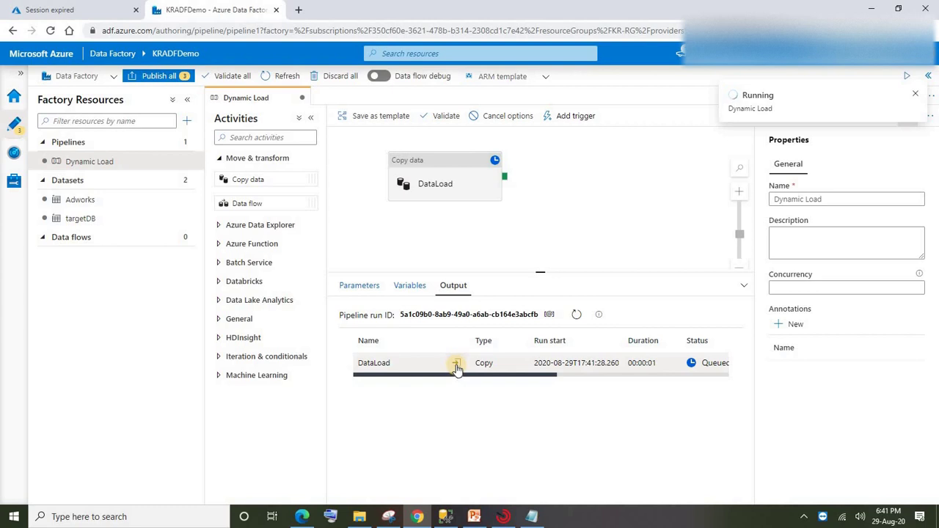
left_click(455, 362)
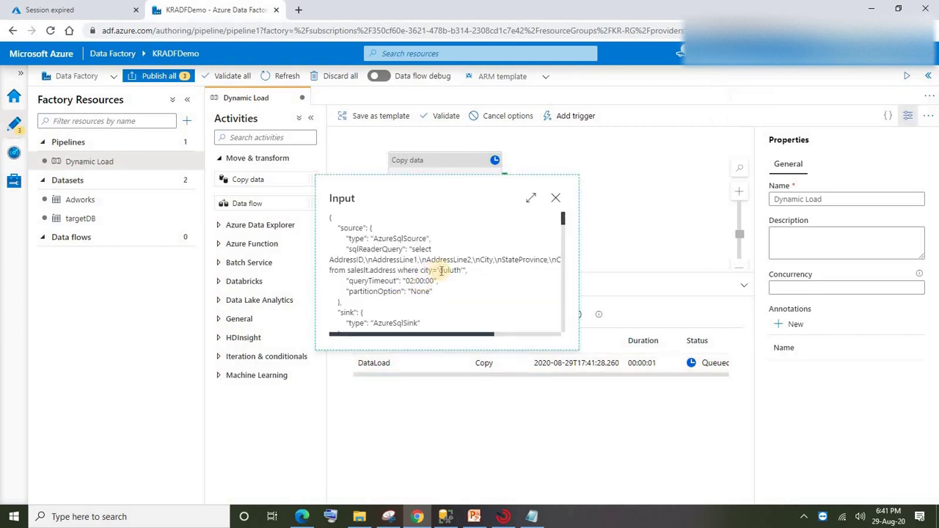
left_click_drag(451, 270, 462, 270)
left_click(558, 201)
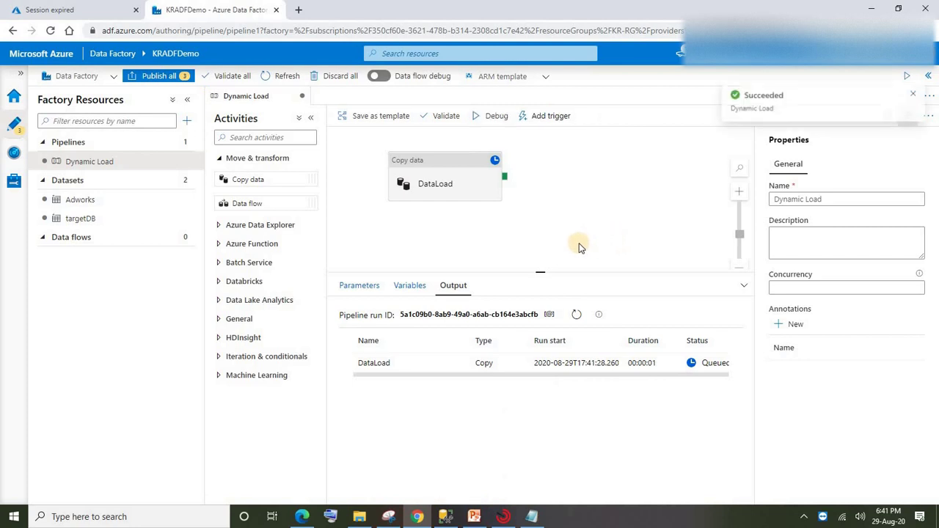
Step: Switch to SQL Server Management Studio, rerun select * from address on TargetDB and examine the row added for Duluth
left_click(445, 517)
left_click(170, 55)
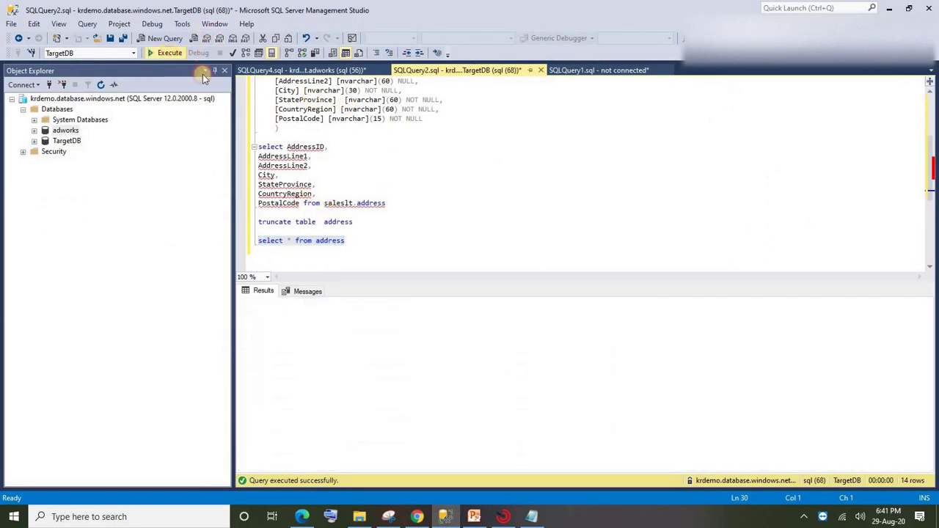
scroll(336, 404, "down", 1)
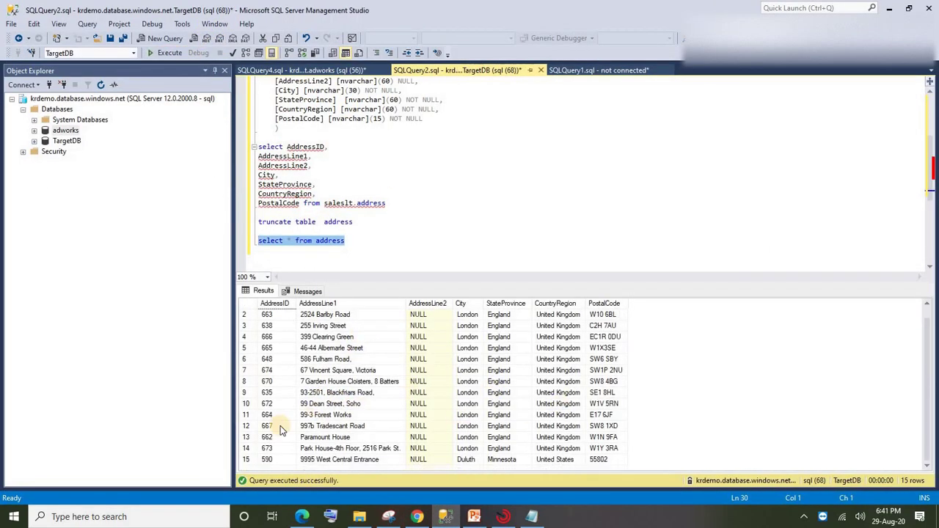
left_click(246, 448)
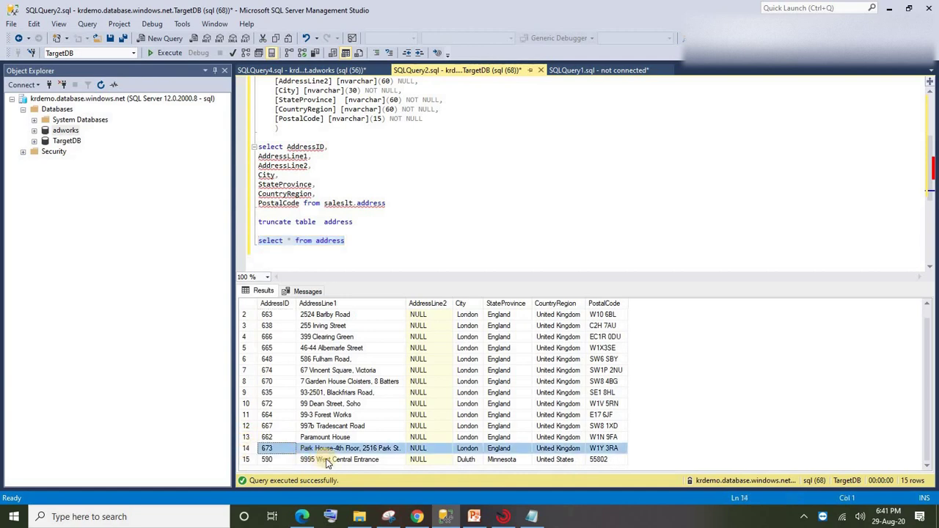
left_click(328, 460)
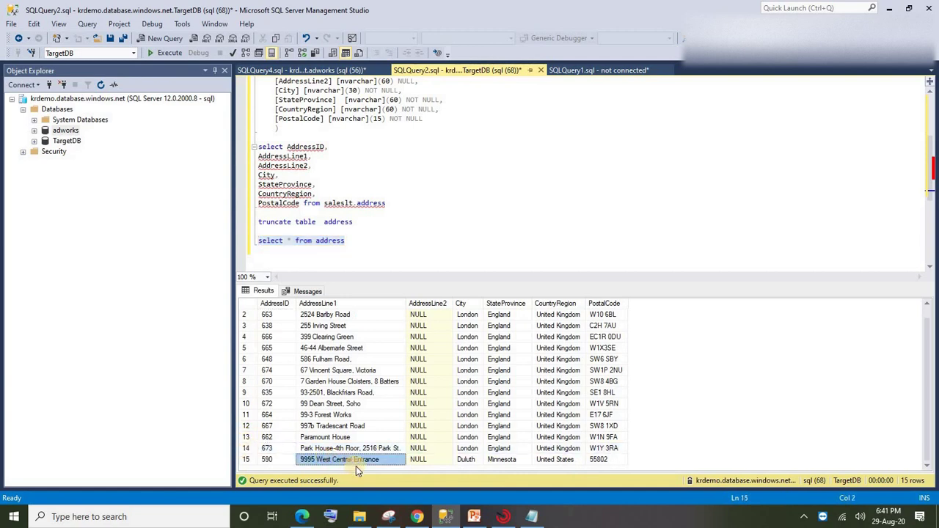
left_click(467, 460)
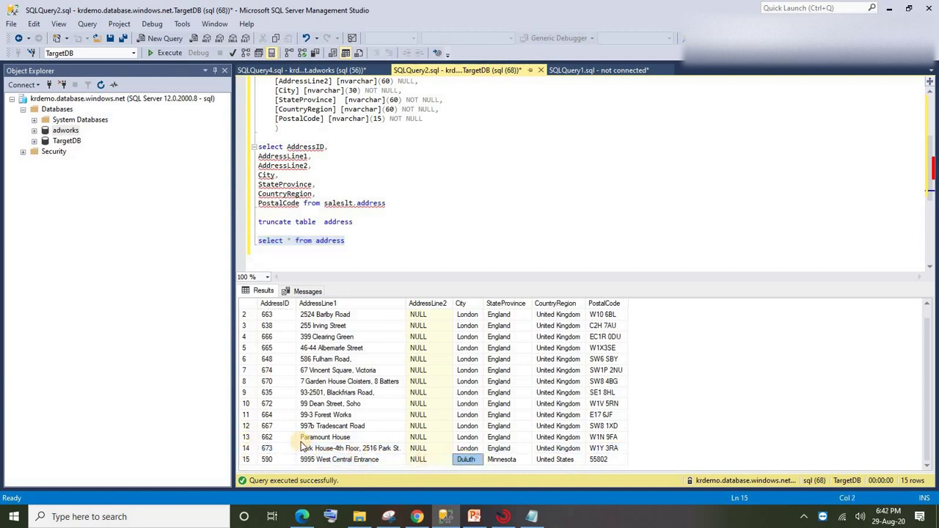
left_click(246, 459)
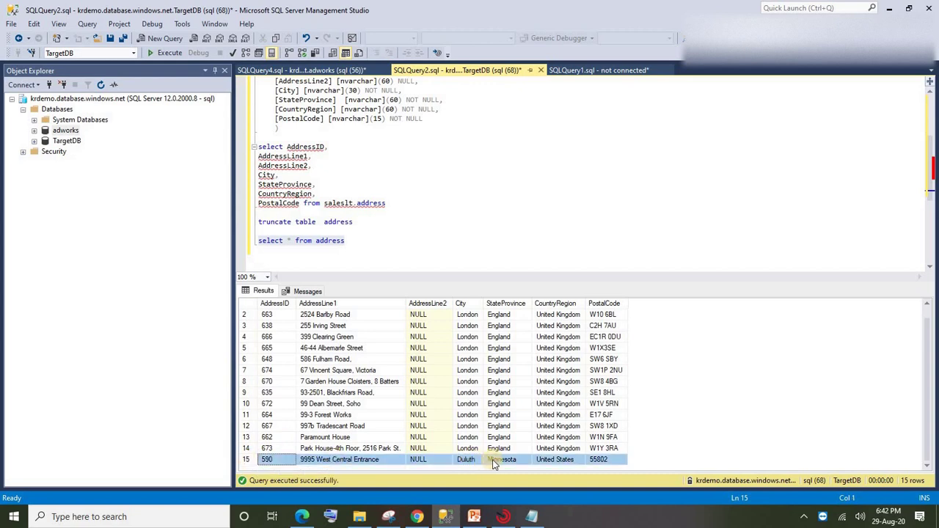
left_click(355, 240)
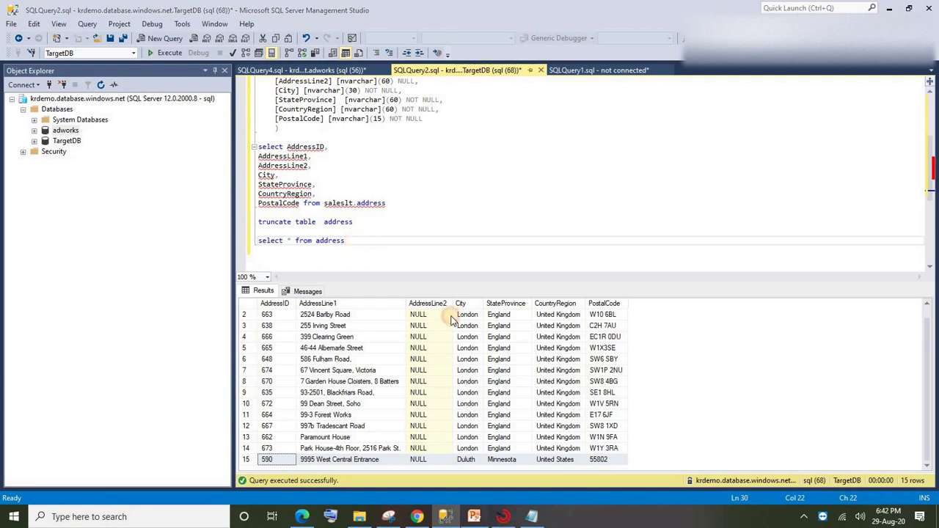
Step: Switch to the PowerPoint Case-4 slide and highlight the second requirement about changing the source query dynamically
key("alt+Tab")
left_click(690, 276)
left_click_drag(709, 261, 507, 226)
left_click(591, 312)
triple_click(539, 294)
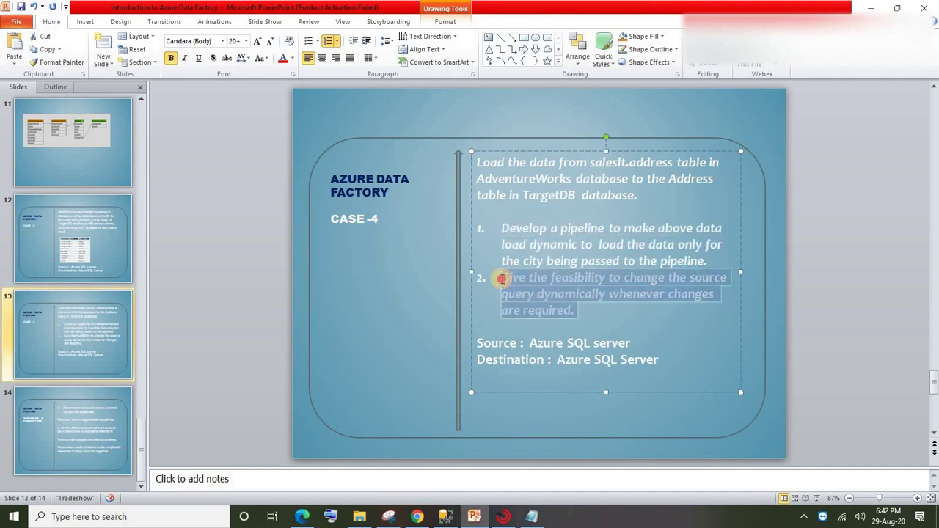
left_click(585, 319)
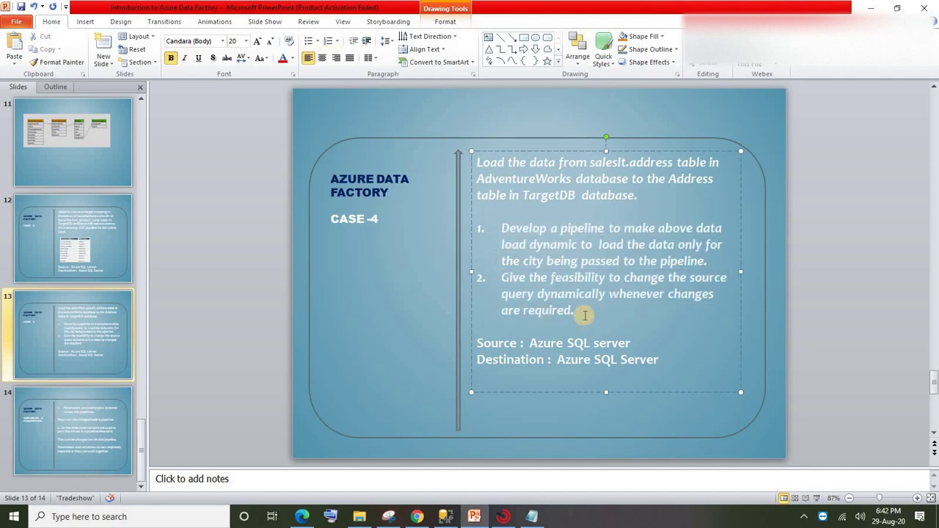
left_click_drag(586, 316, 502, 277)
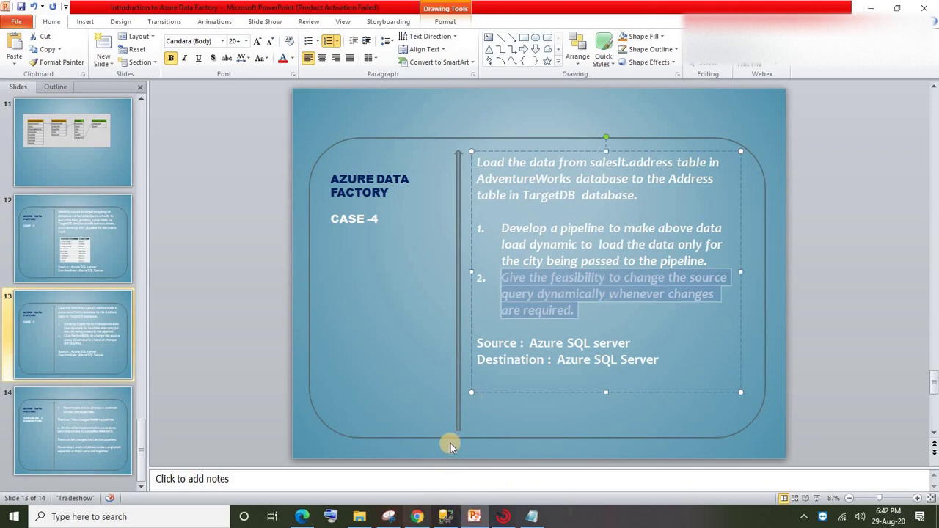
Step: Switch back to Azure Data Factory and add a String pipeline variable named query without a default value
left_click(418, 426)
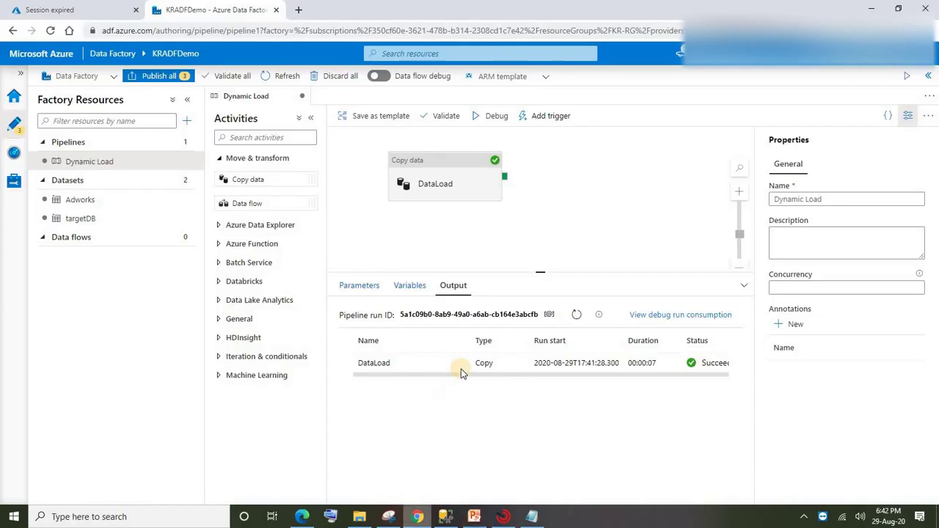
left_click(543, 203)
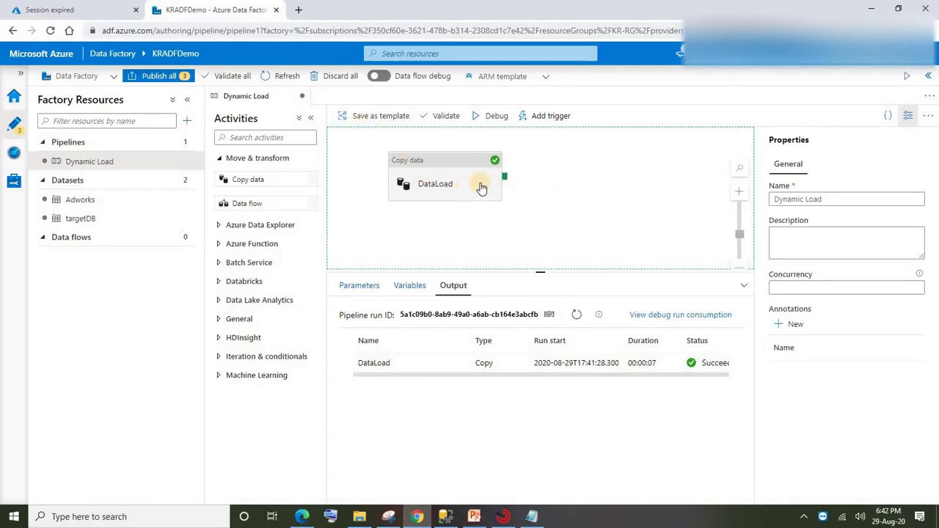
left_click(404, 286)
left_click(358, 315)
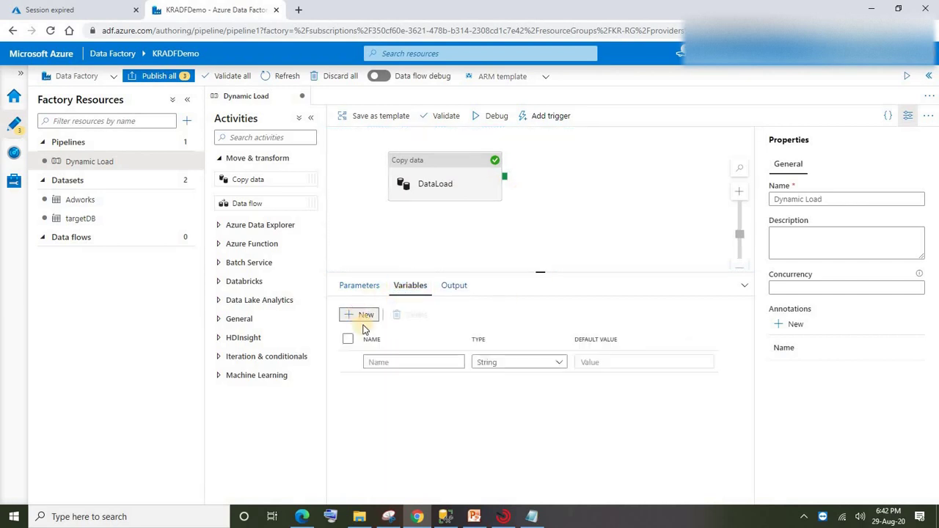
left_click(405, 362)
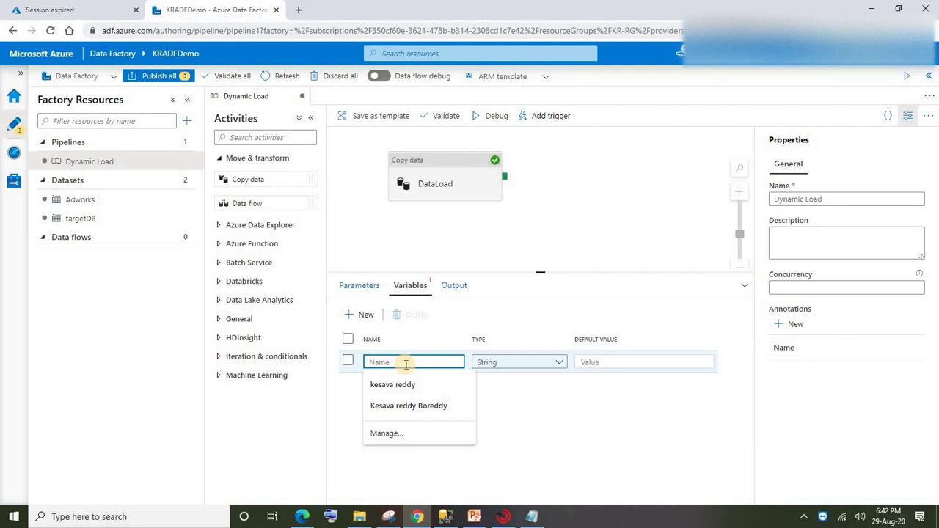
type("query")
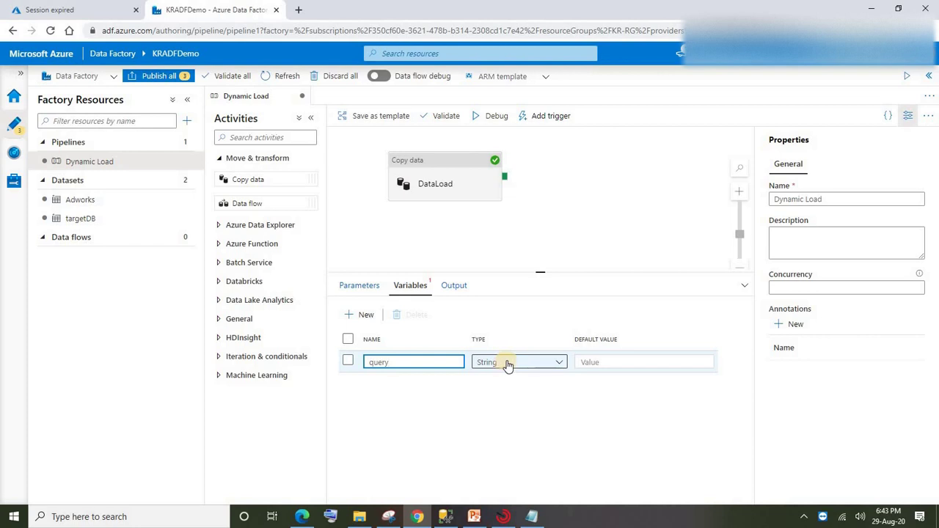
left_click(598, 363)
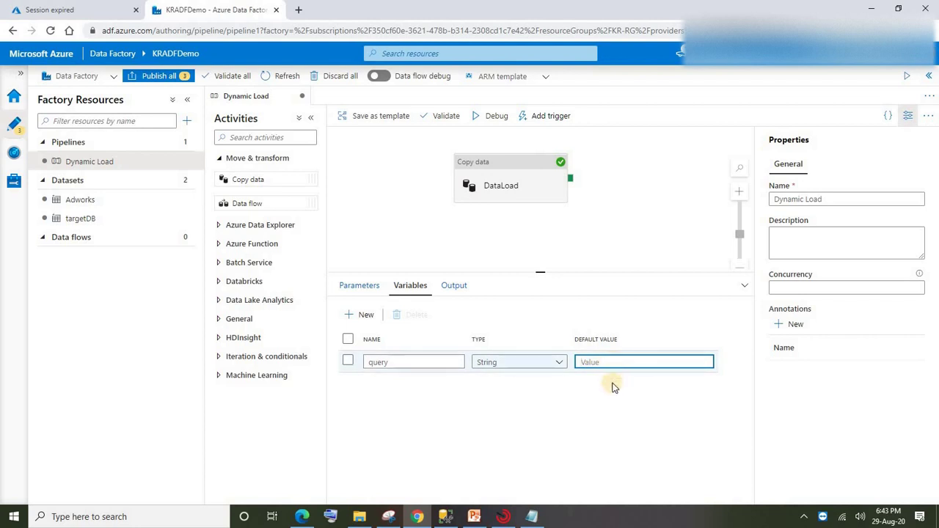
Step: Add a Set variable activity before DataLoad on the canvas and connect its success output to DataLoad
left_click(508, 166)
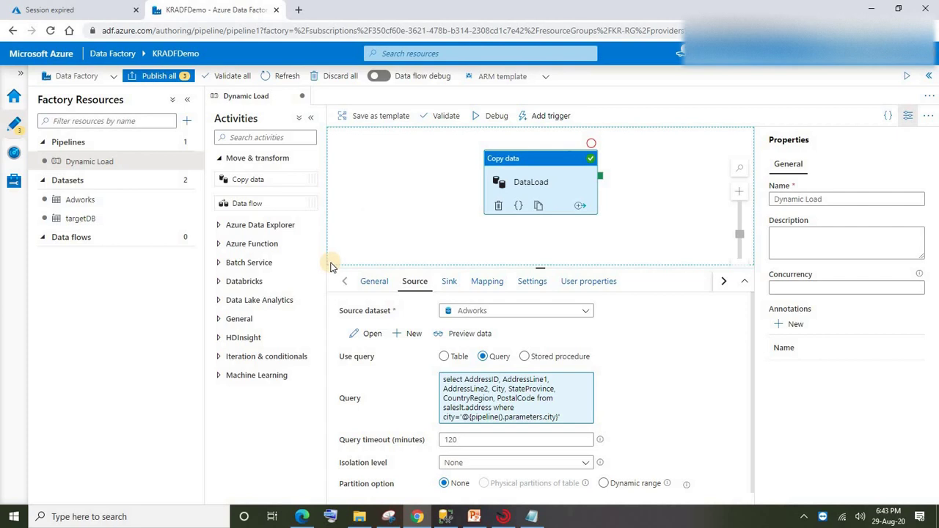
left_click(234, 318)
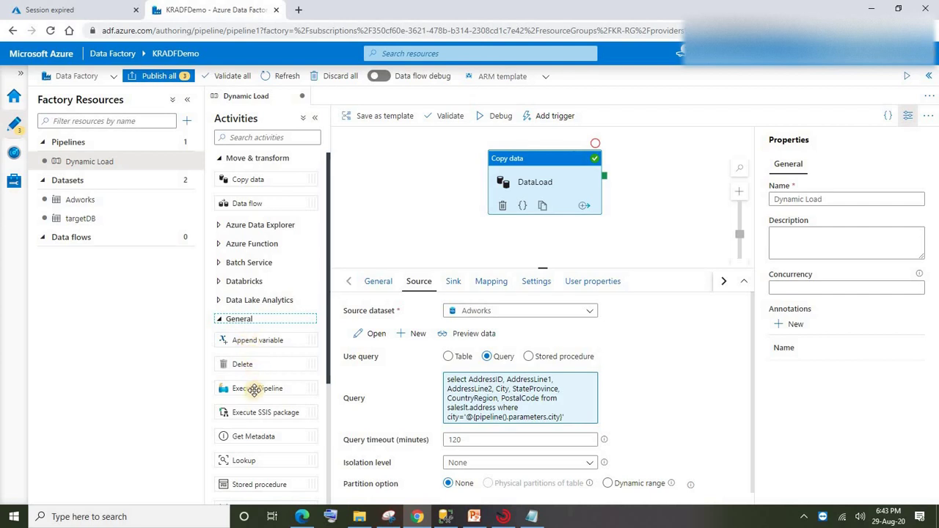
scroll(240, 411, "down", 1)
scroll(242, 429, "down", 2)
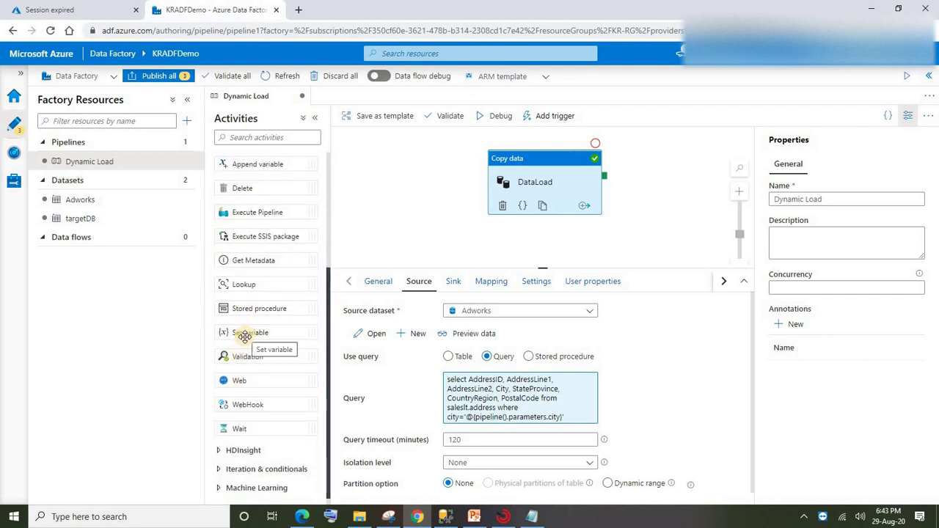
left_click_drag(245, 335, 402, 167)
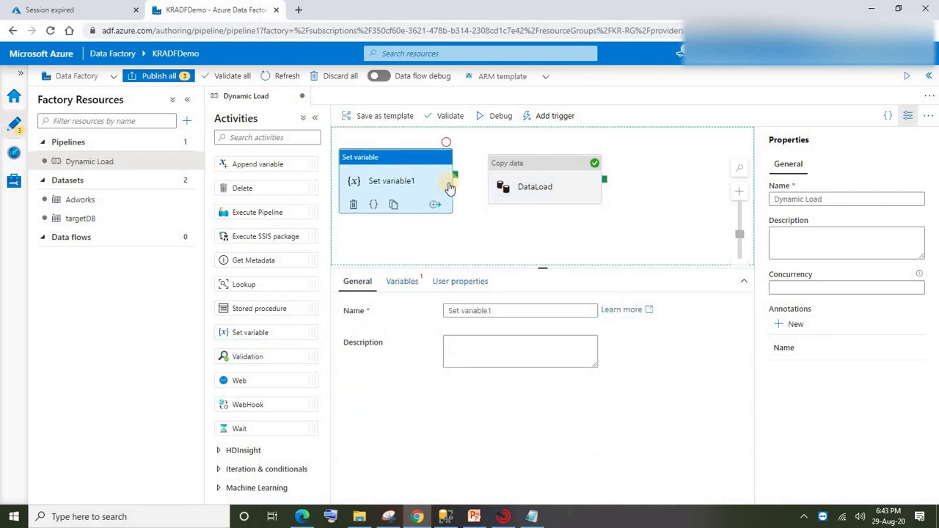
left_click(477, 218)
left_click(444, 204)
left_click_drag(457, 178, 513, 179)
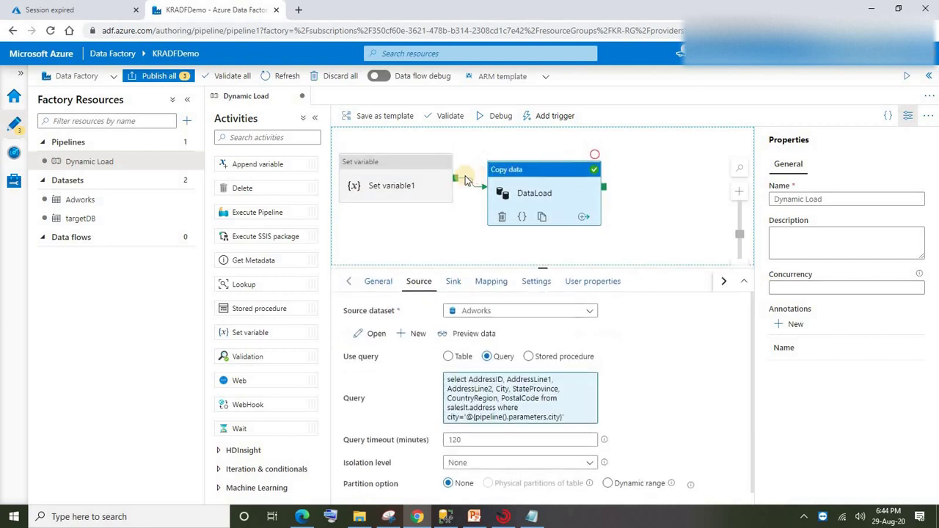
Step: Rename the Set variable activity as DynamicQuery
left_click(413, 163)
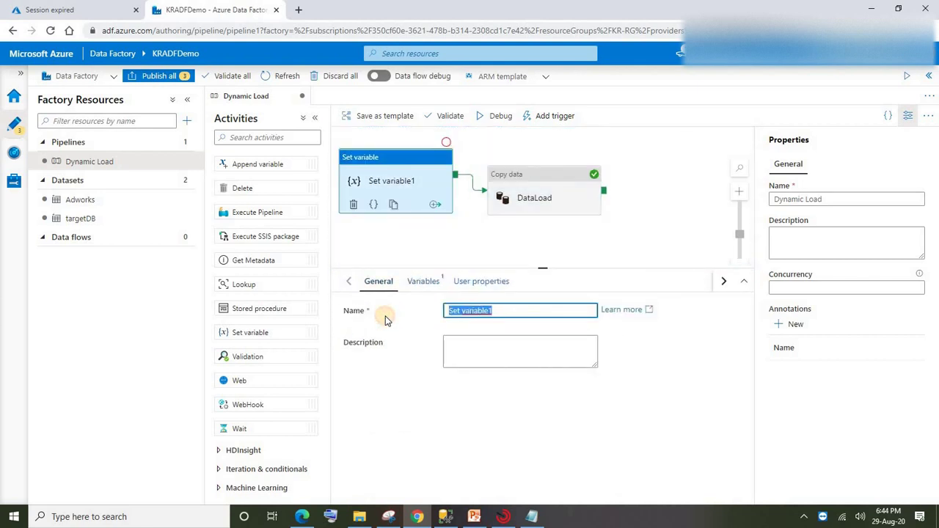
type("DynamicQuery")
left_click(431, 230)
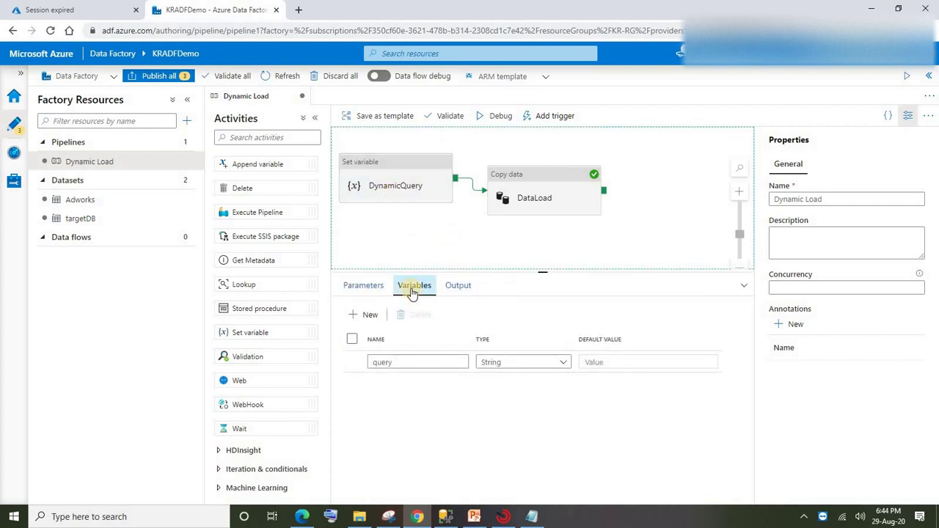
Step: Choose query as the variable that the DynamicQuery activity sets
left_click(396, 171)
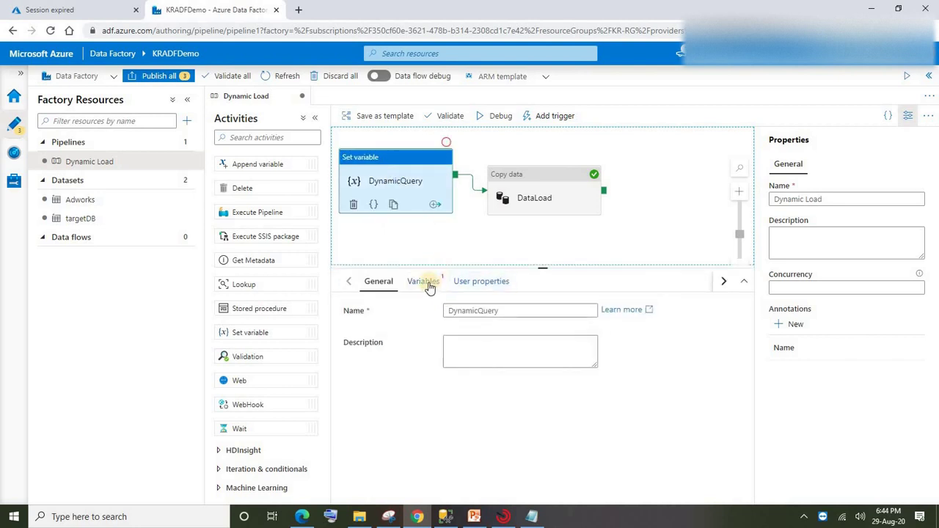
left_click(424, 281)
left_click(543, 311)
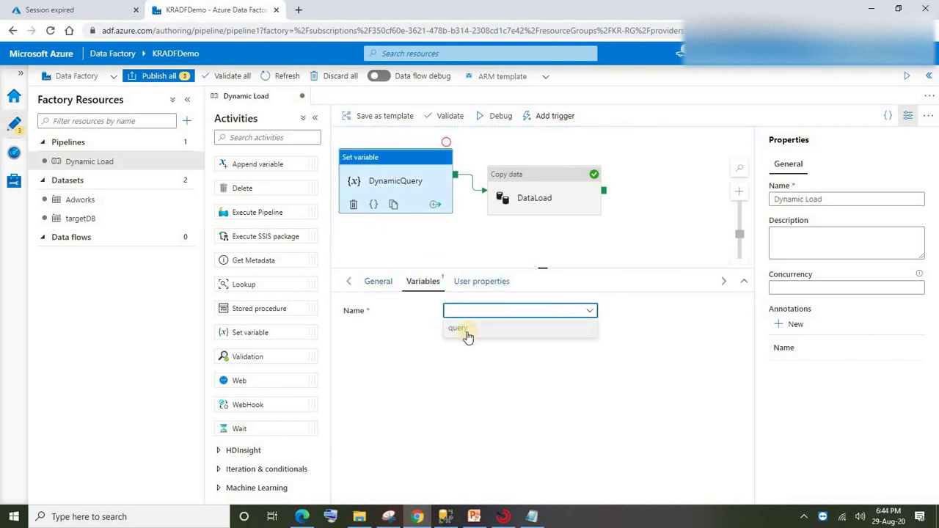
left_click(467, 334)
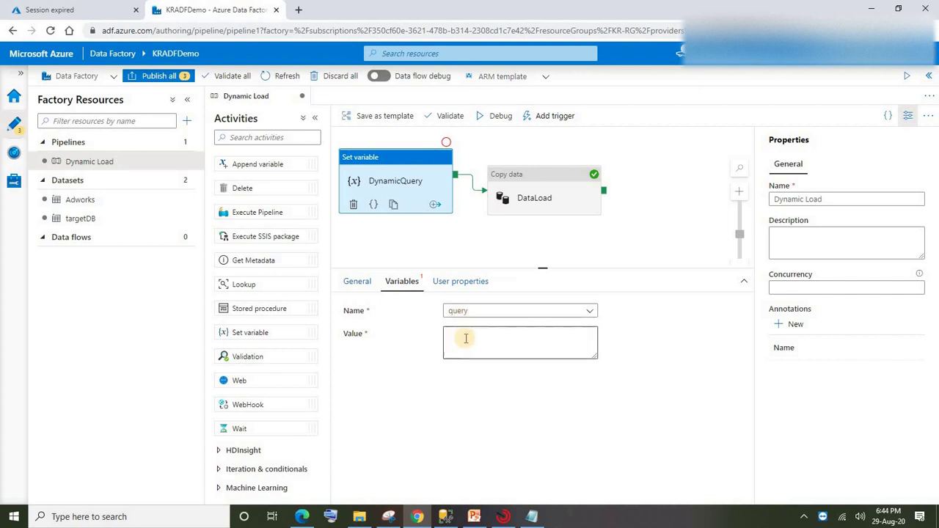
Step: Start the variable's dynamic content with the address select statement copied from SQL Server Management Studio, extended with where city=
left_click(470, 341)
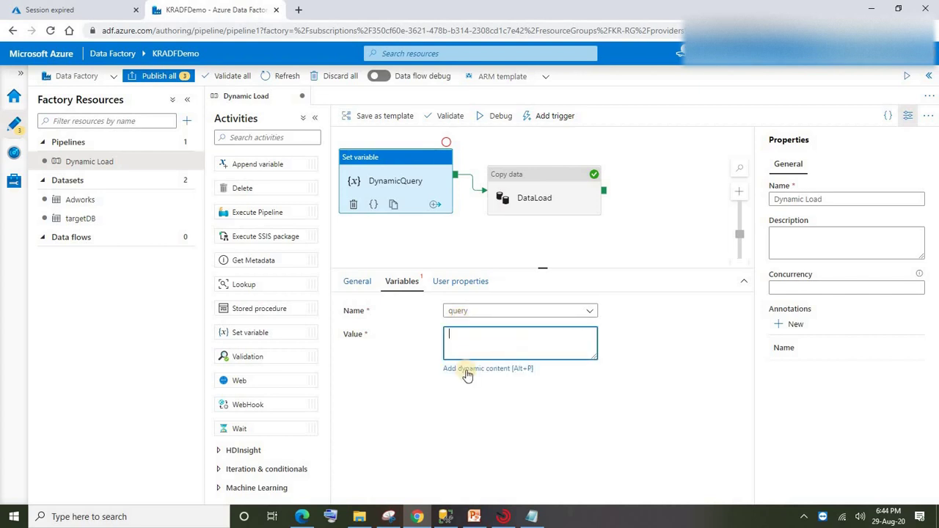
left_click(467, 373)
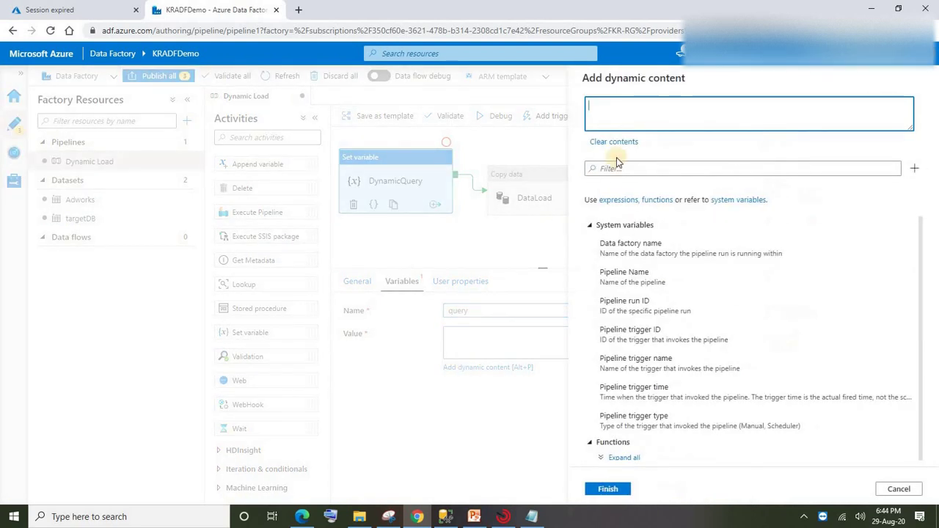
left_click(446, 517)
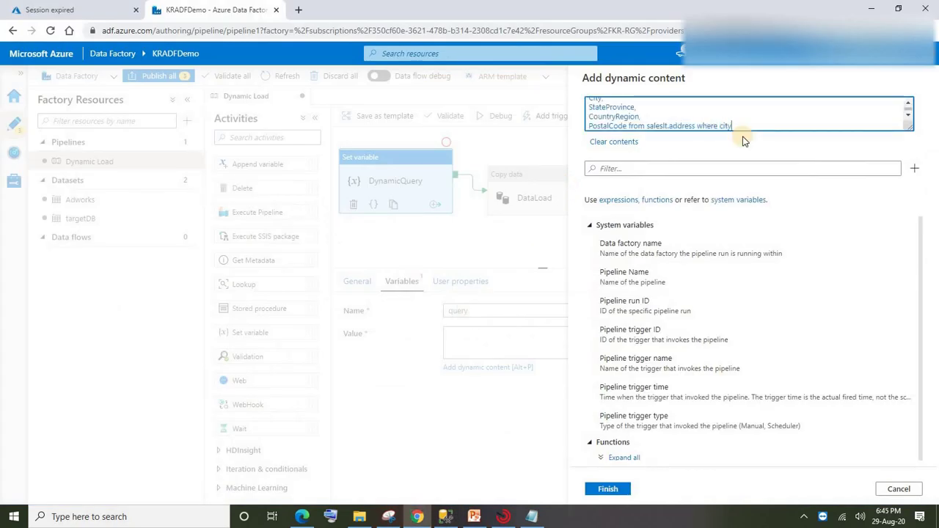
type("=")
Step: Append the pipeline's city parameter after where city= and remove the @ in front of the select statement
scroll(763, 308, "down", 2)
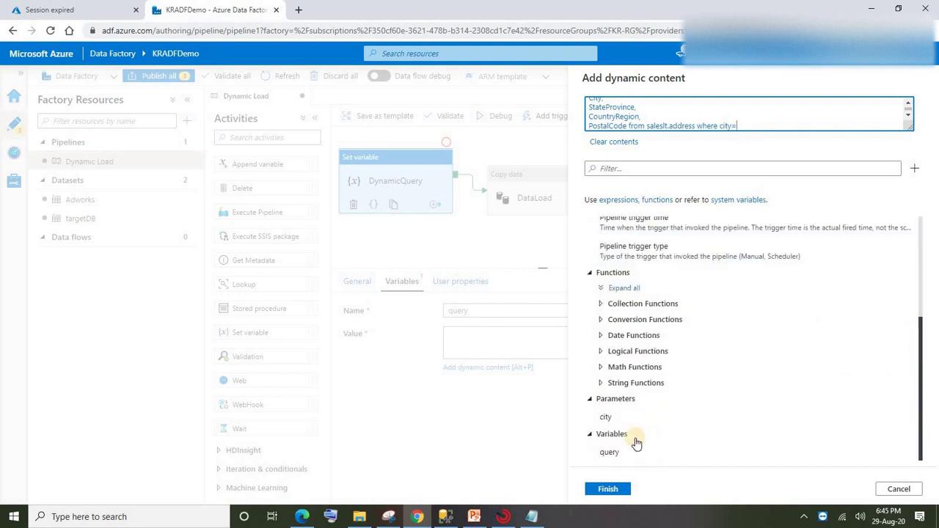
left_click(606, 417)
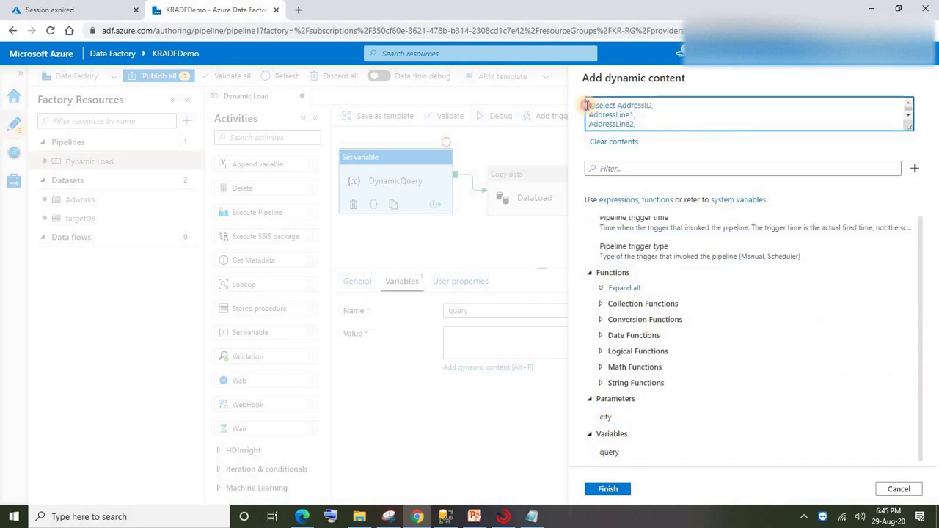
left_click_drag(587, 105, 582, 109)
key("BackSpace")
left_click(740, 119)
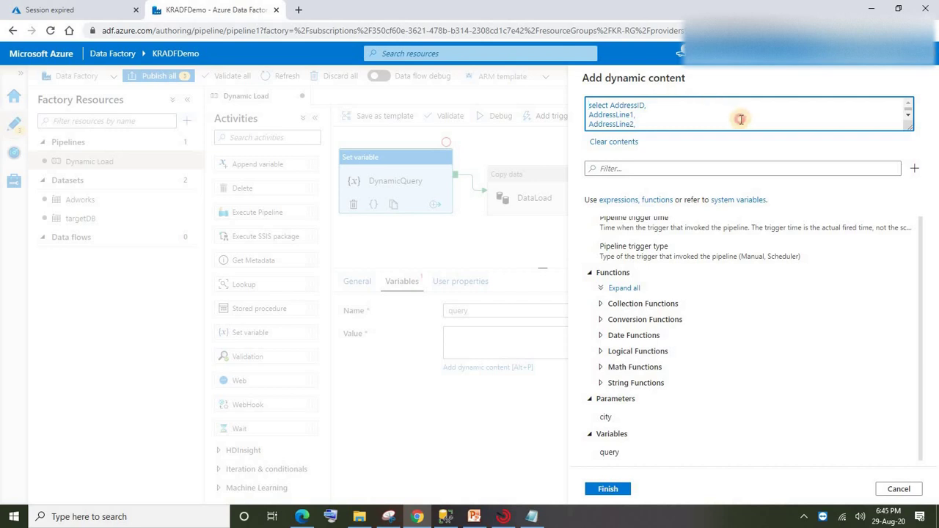
Step: Wrap the parameter reference as '@{pipeline().parameters.city}' with single quotes and finish the DynamicQuery variable's dynamic content
scroll(675, 125, "down", 1)
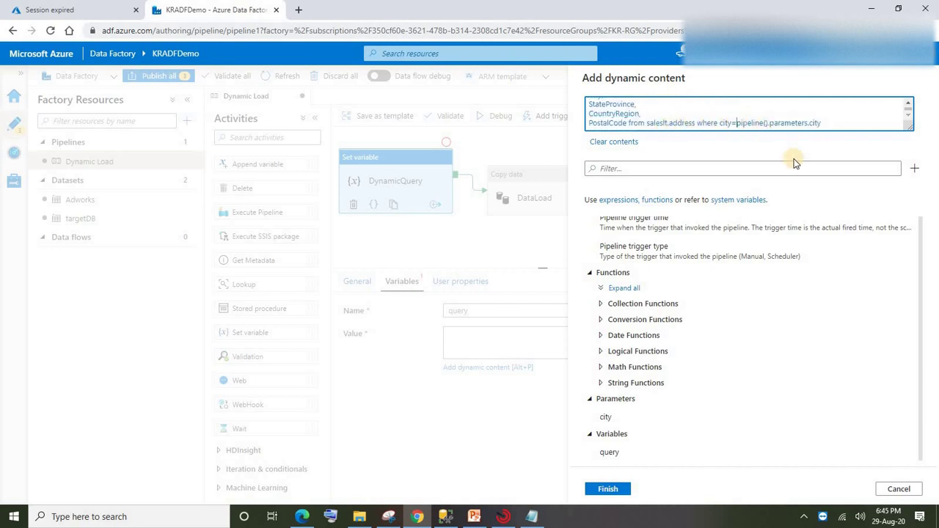
type("@{")
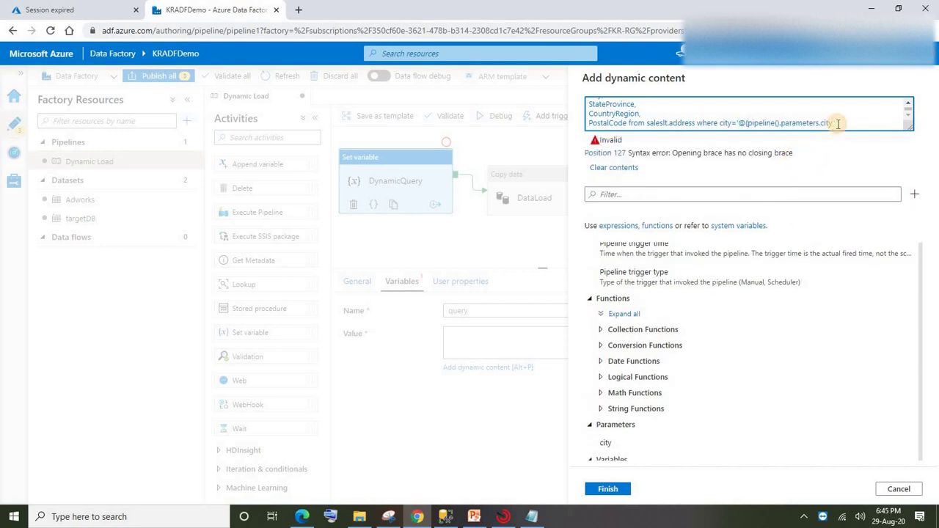
type("}")
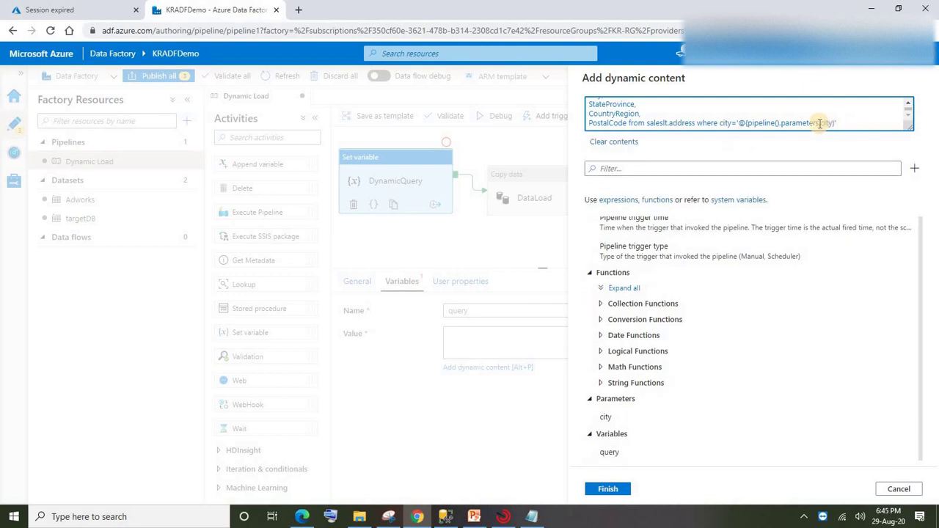
scroll(660, 124, "up", 3)
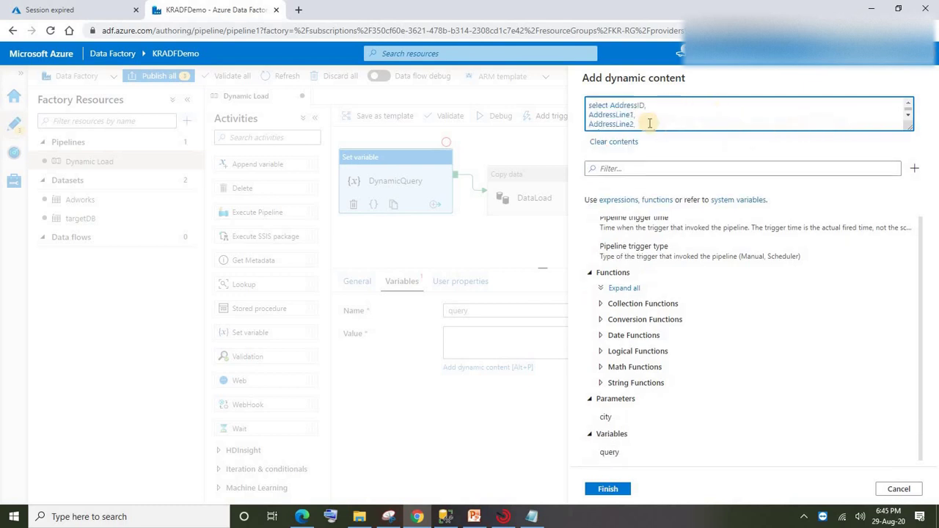
left_click(609, 489)
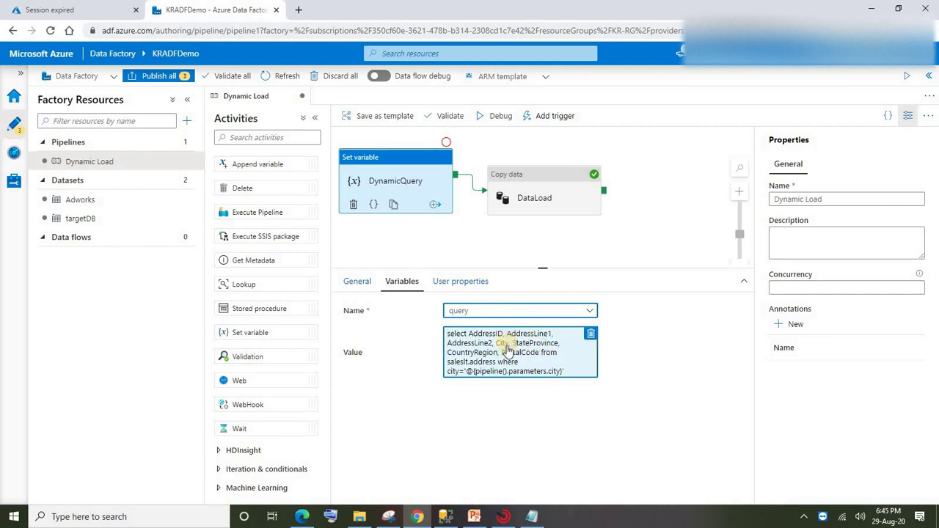
left_click(514, 206)
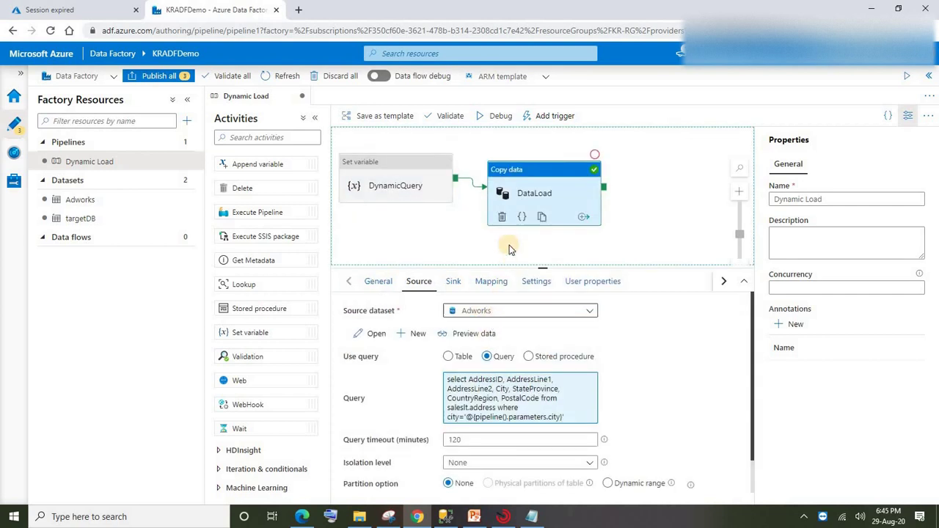
left_click(516, 388)
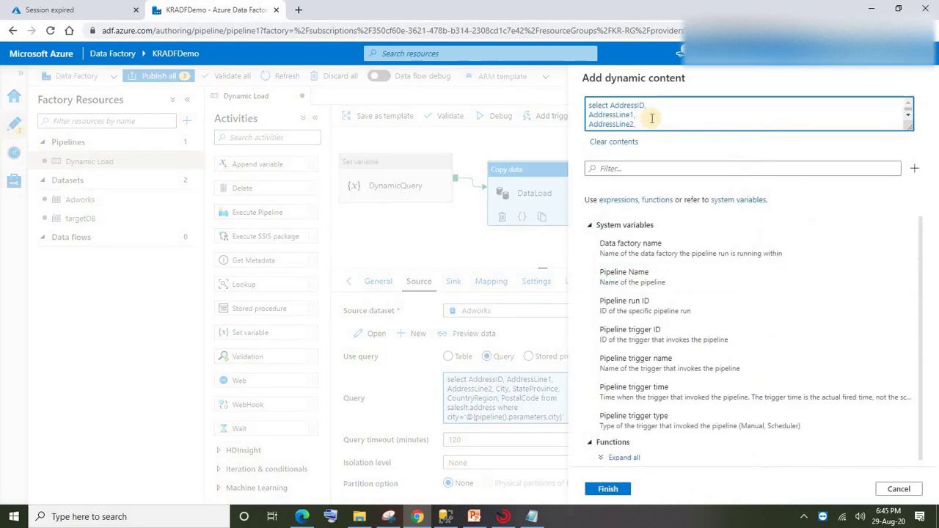
scroll(652, 119, "down", 2)
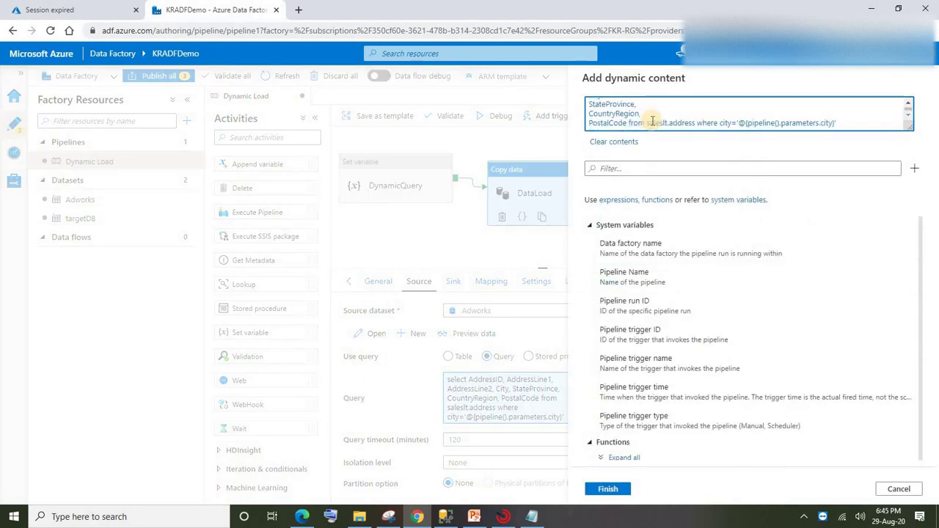
left_click(855, 121)
left_click_drag(855, 121, 567, 105)
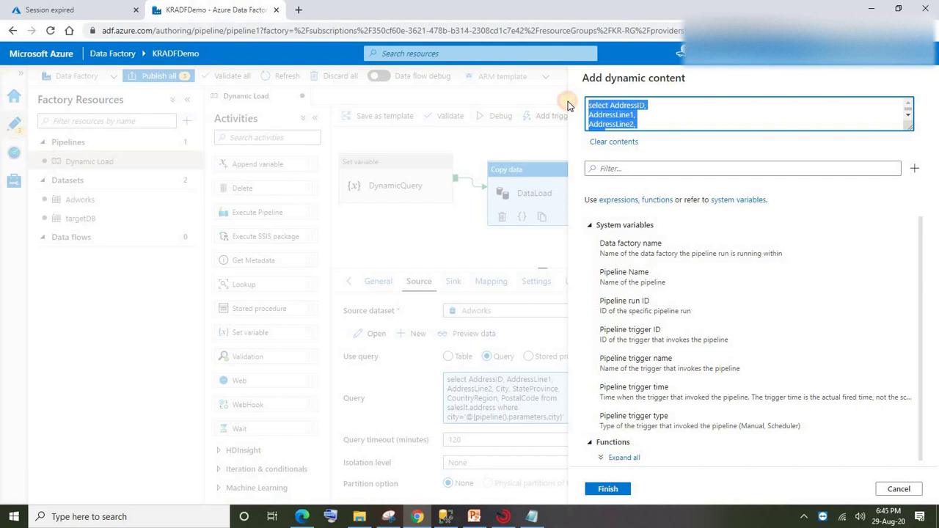
scroll(725, 301, "down", 3)
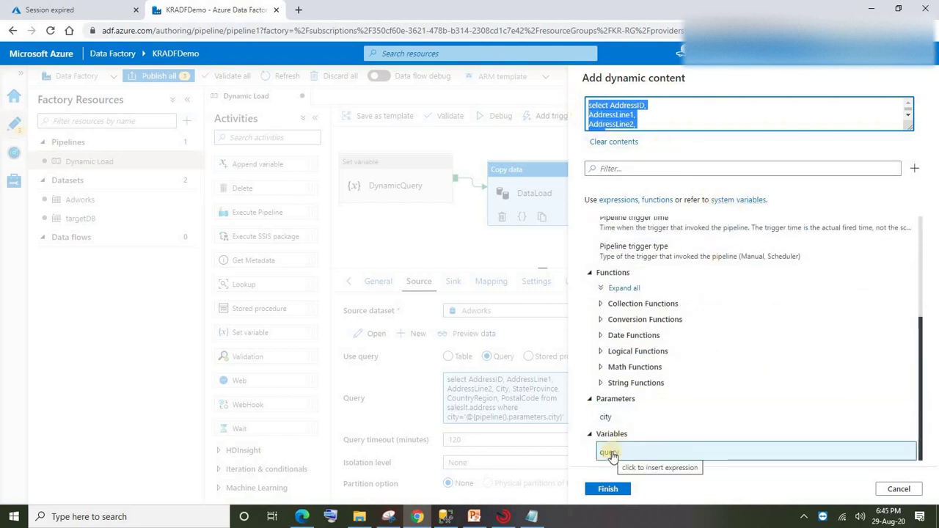
left_click(613, 452)
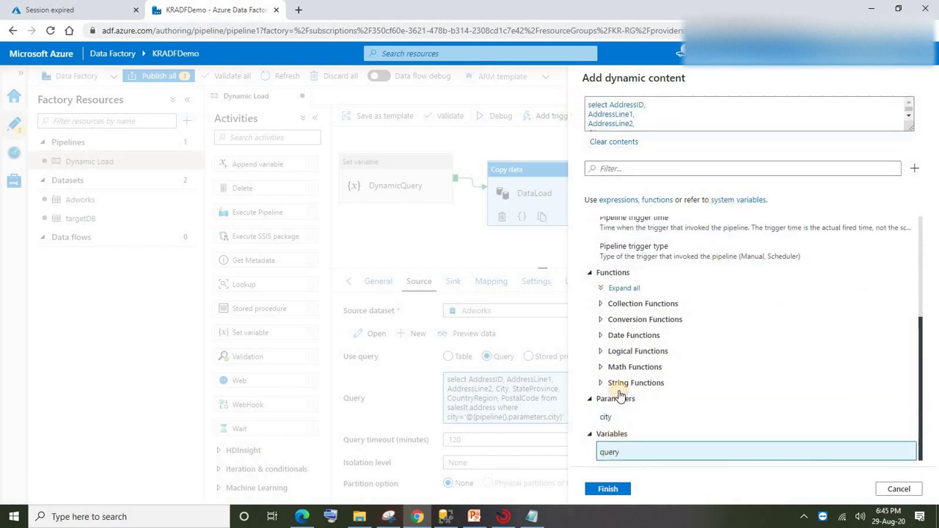
left_click(616, 142)
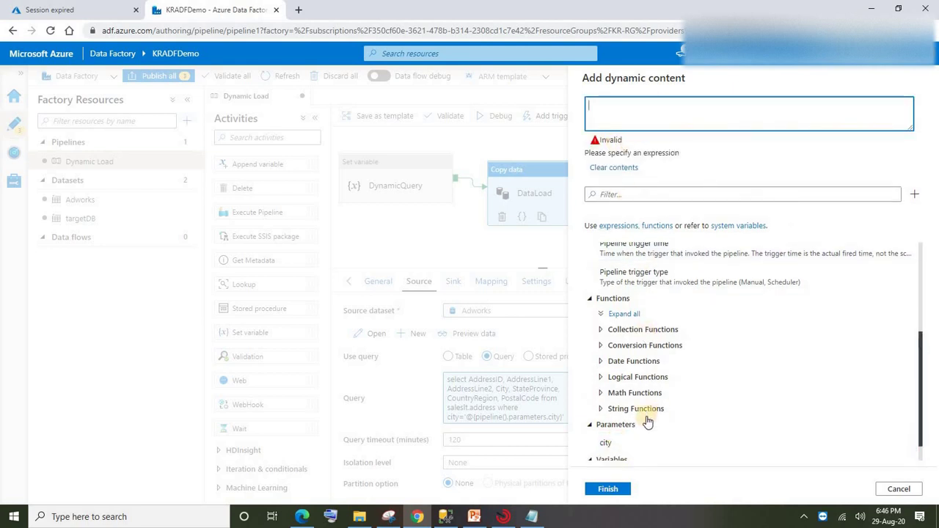
scroll(631, 433, "down", 1)
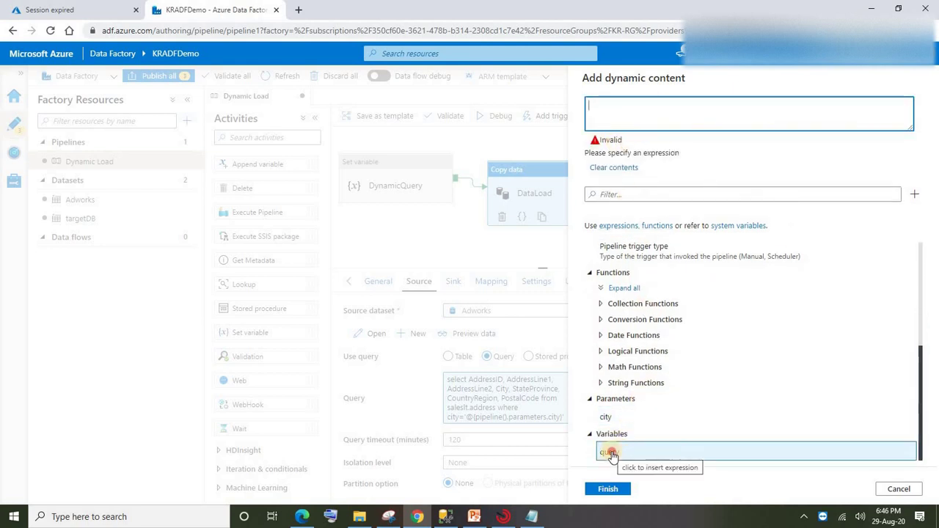
left_click(612, 453)
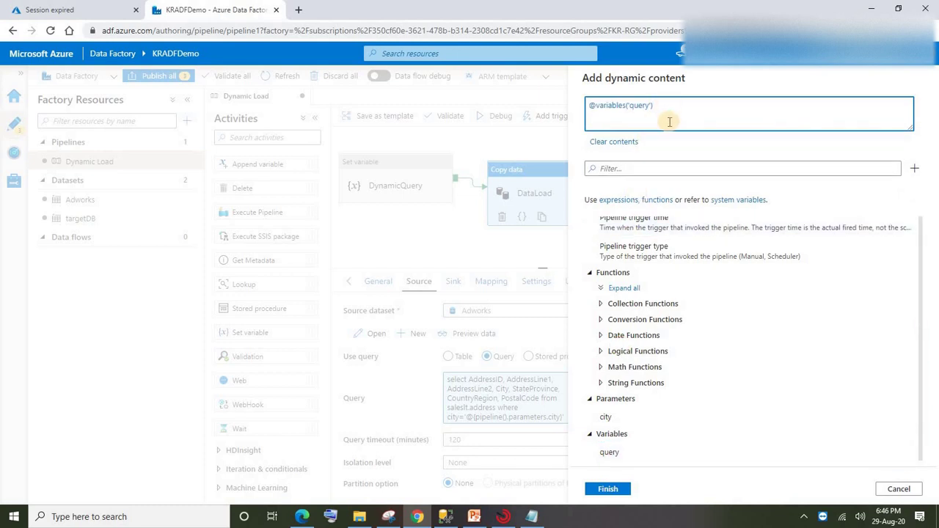
left_click(606, 489)
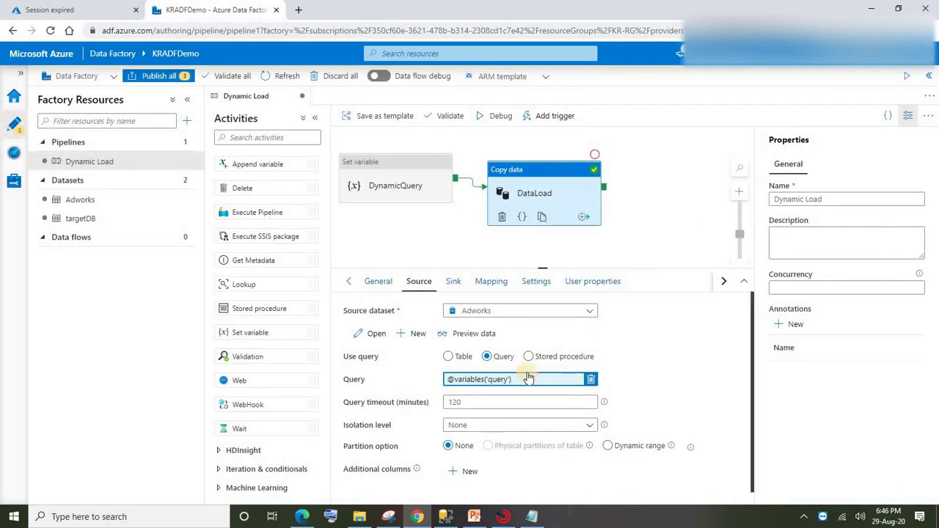
Step: Try removing the CountryRegion column from the DynamicQuery select statement, and undo the removal
left_click(540, 167)
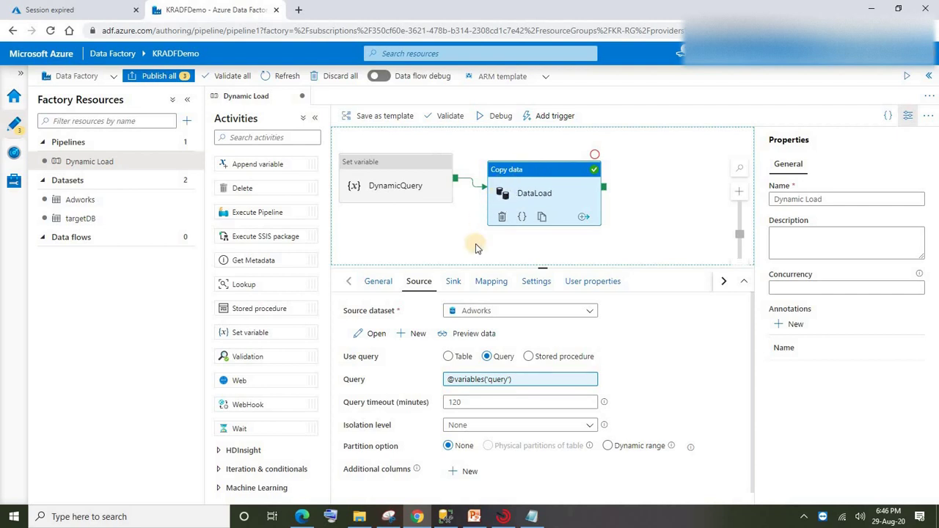
left_click(517, 383)
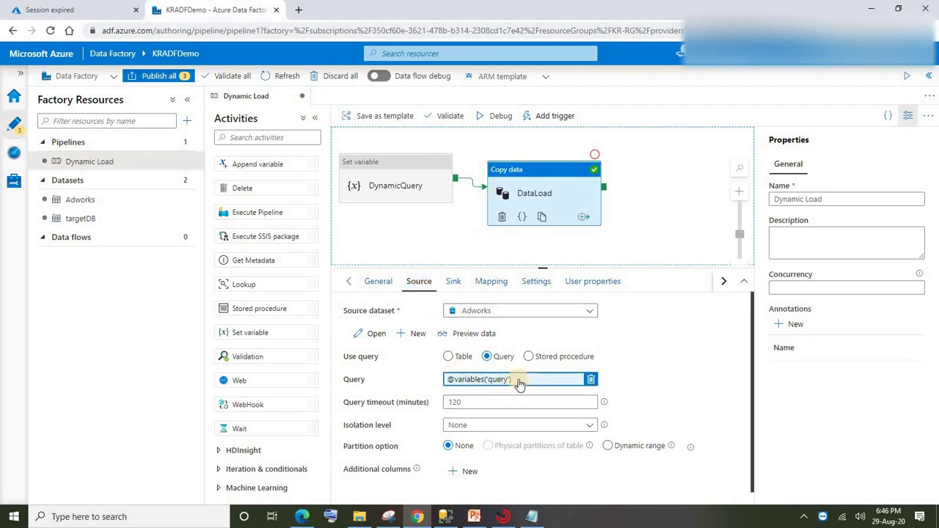
left_click(394, 167)
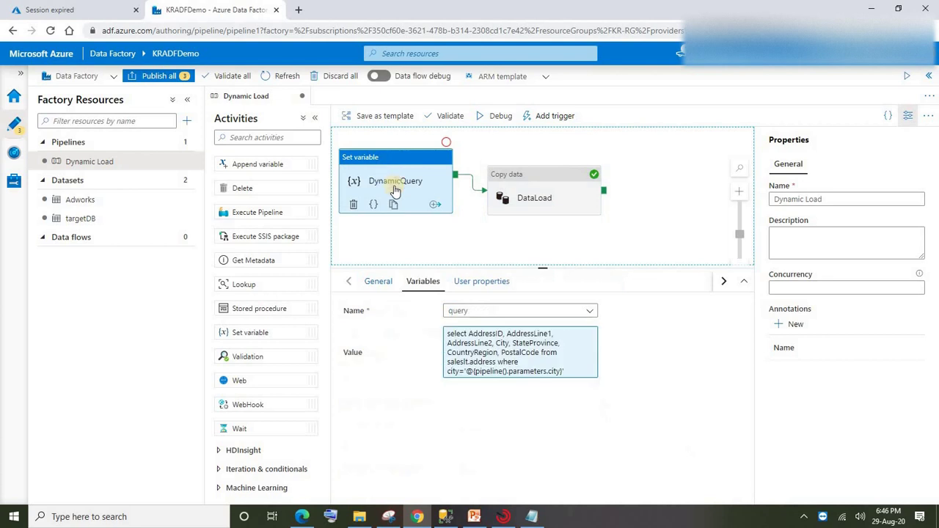
left_click(550, 351)
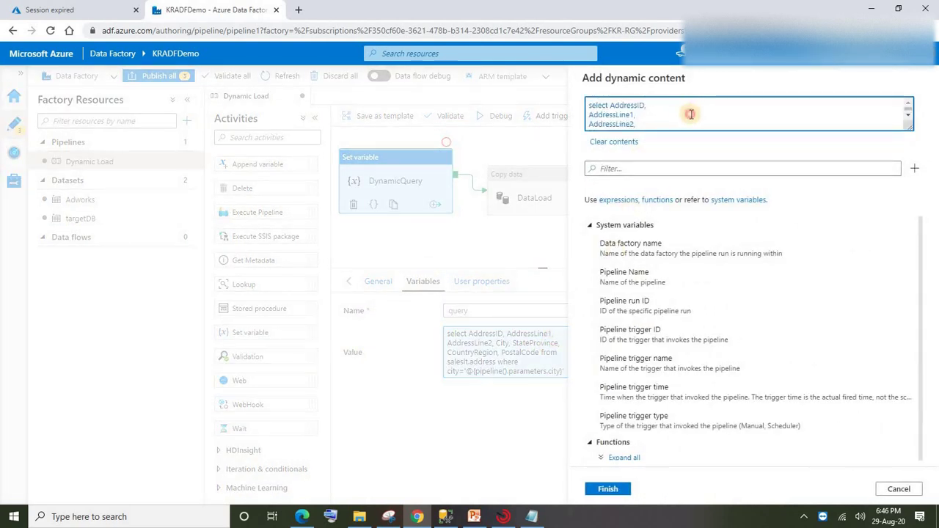
key("ctrl+a")
left_click(598, 109)
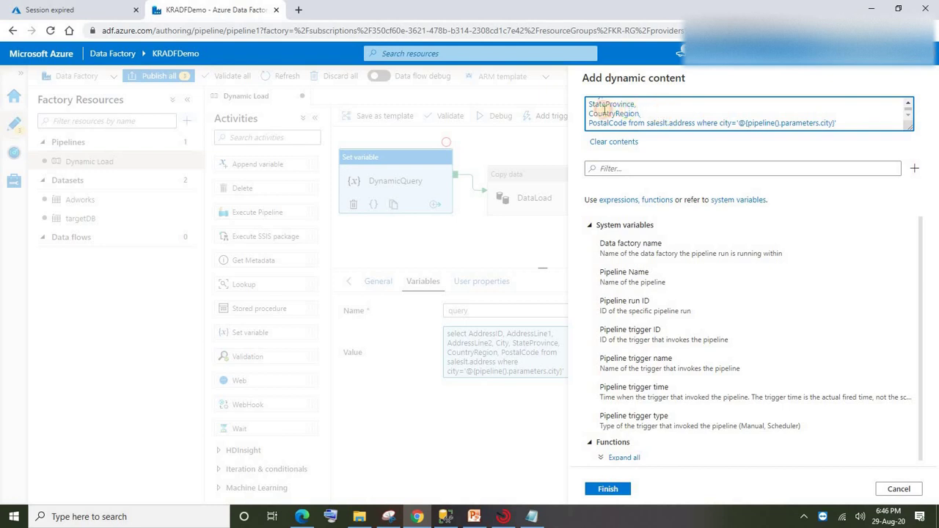
triple_click(603, 112)
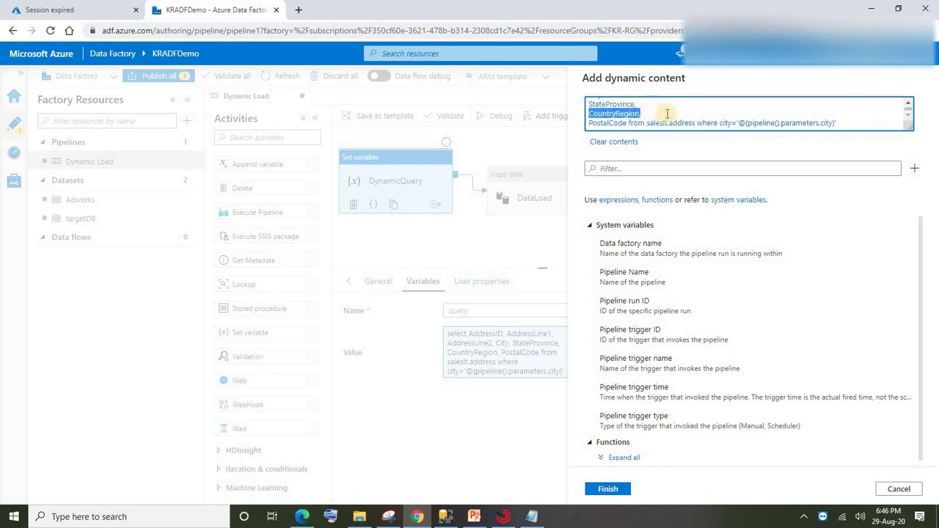
key("BackSpace")
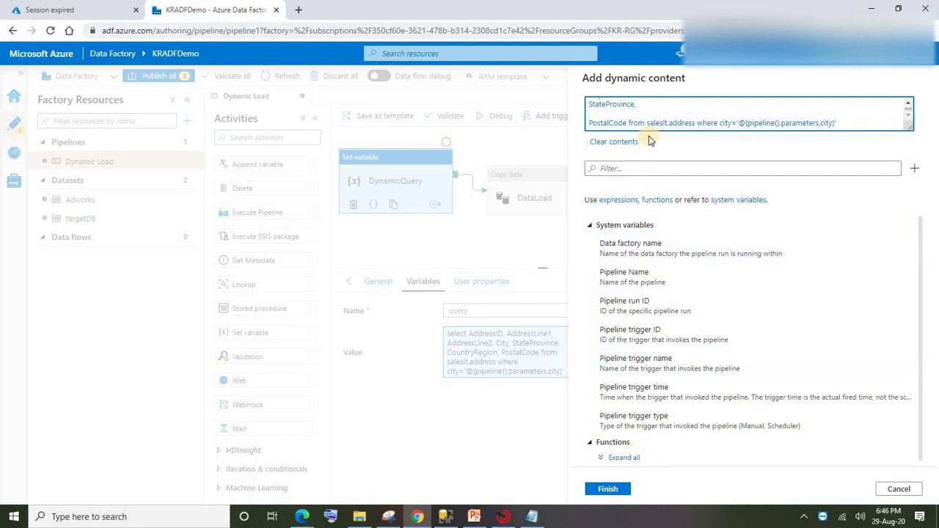
key("ctrl+z")
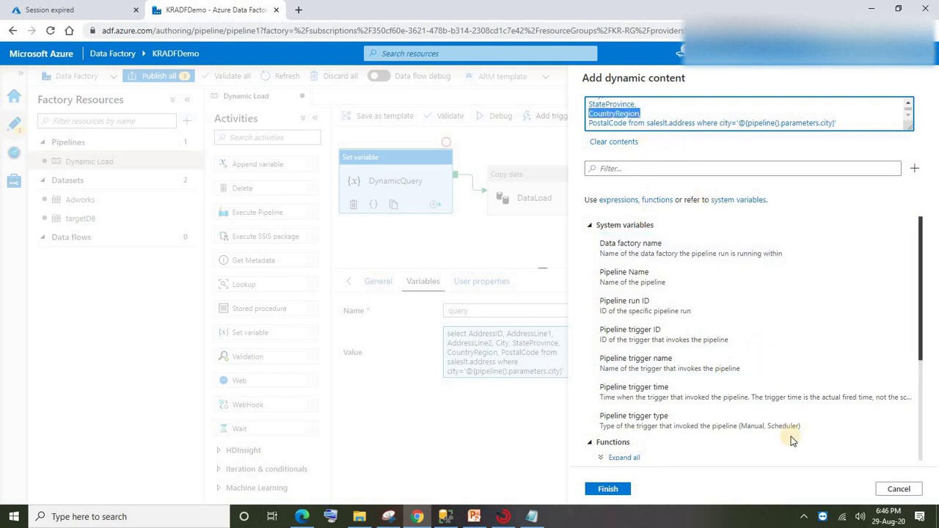
left_click(609, 487)
Step: Debug the pipeline with the city parameter set to Seattle, copied from the address results in SQL Server Management Studio
left_click(530, 179)
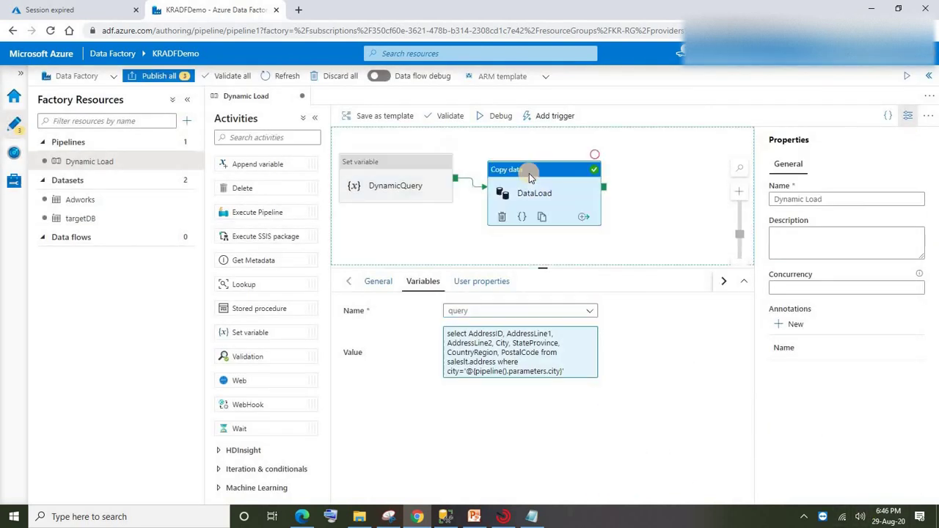
left_click(494, 123)
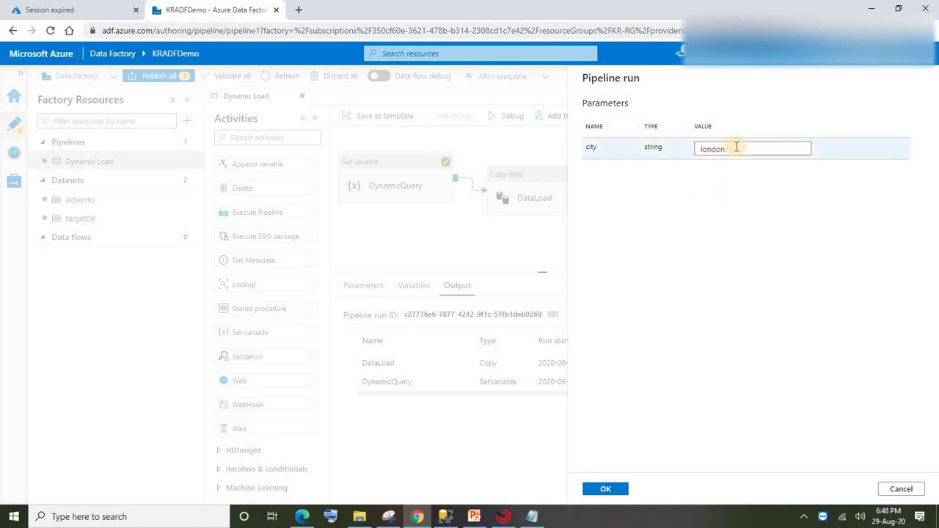
left_click(445, 517)
left_click(430, 224)
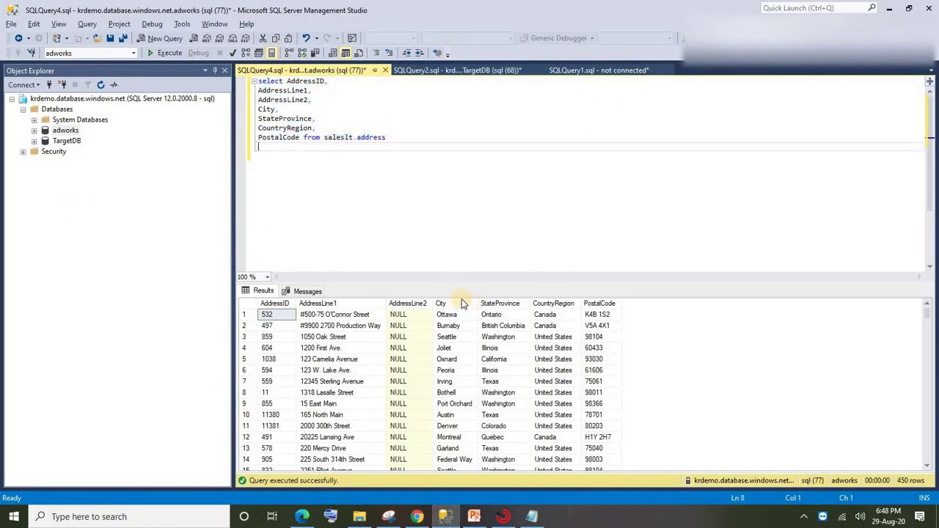
left_click(455, 339)
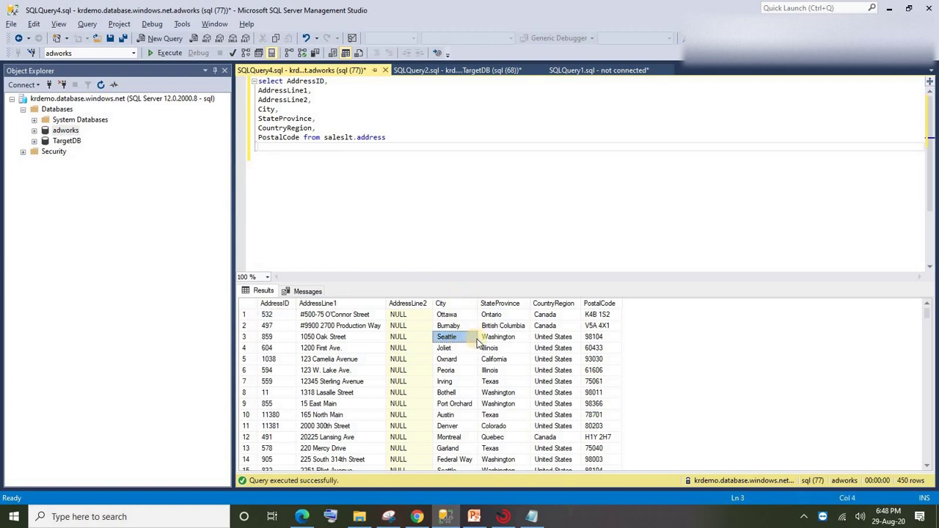
key("alt+Tab")
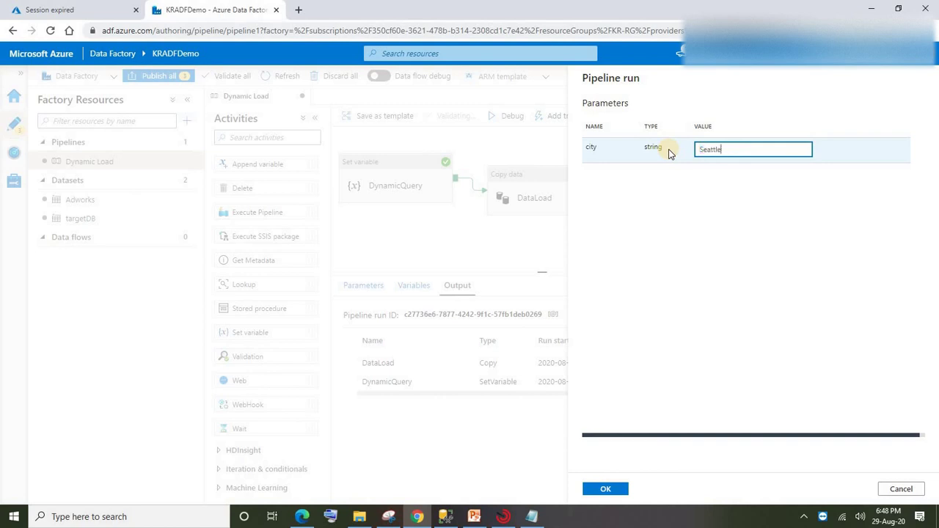
left_click(605, 489)
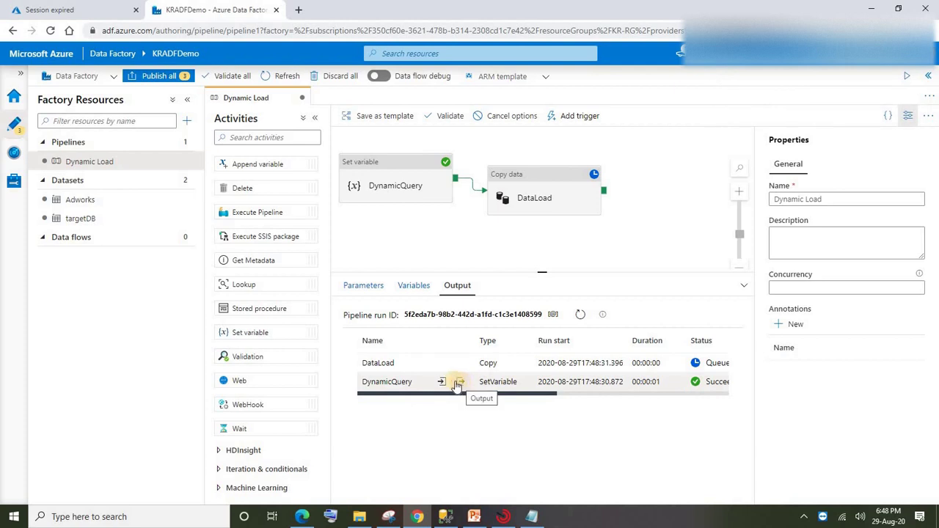
Step: Examine the DynamicQuery activity's run input to check the generated query and its city filter
left_click(442, 383)
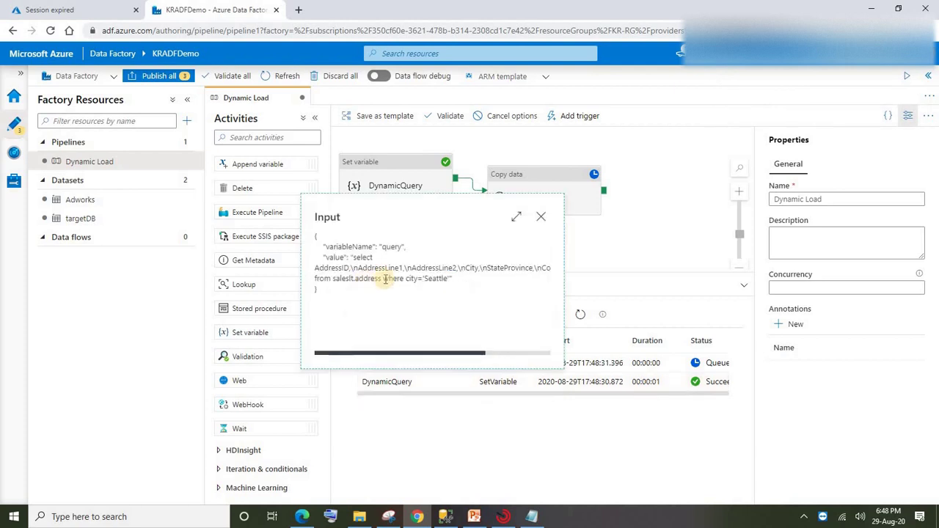
left_click_drag(483, 285, 314, 235)
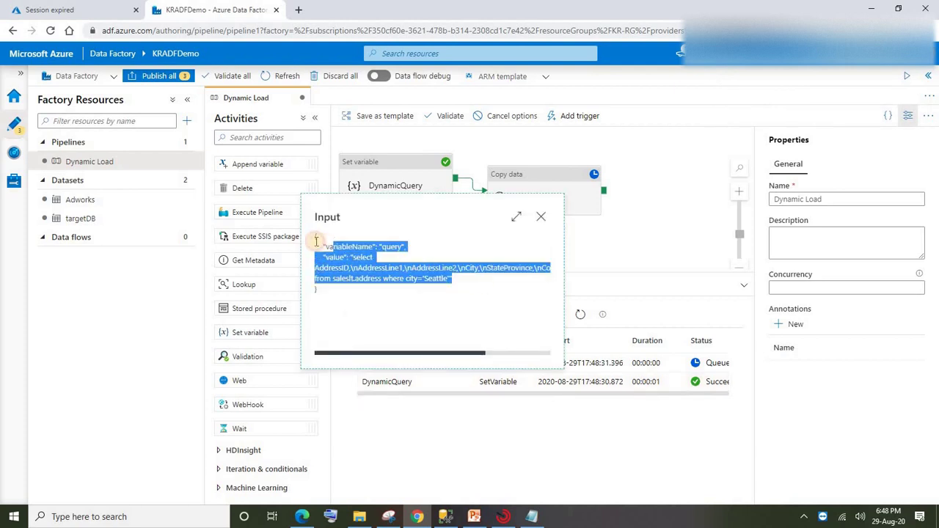
left_click(439, 282)
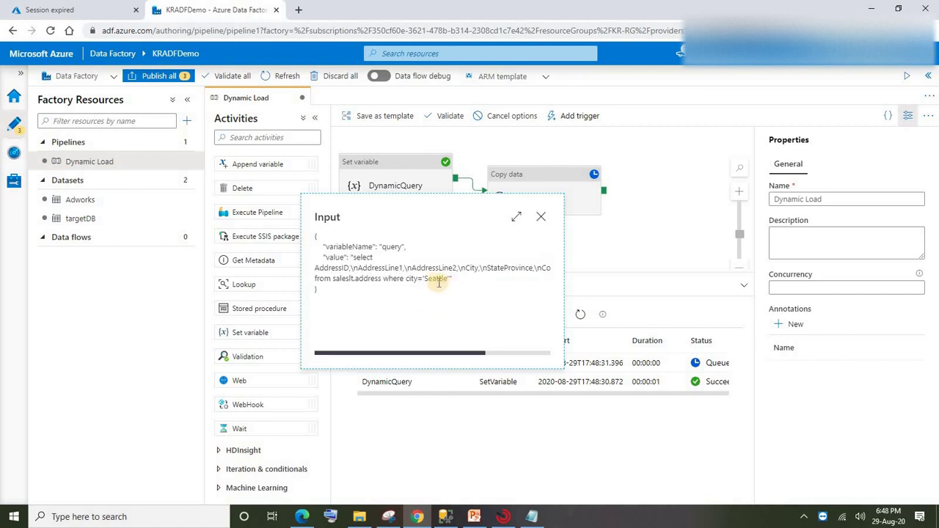
Step: Check the city value in the filter of the DynamicQuery activity's generated query, and close the run input
triple_click(434, 280)
left_click(434, 280)
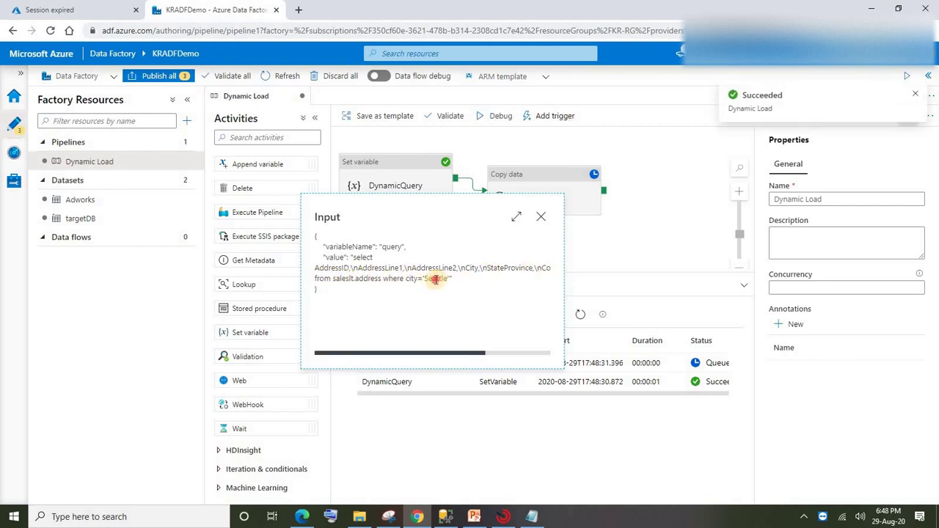
double_click(435, 279)
left_click(541, 219)
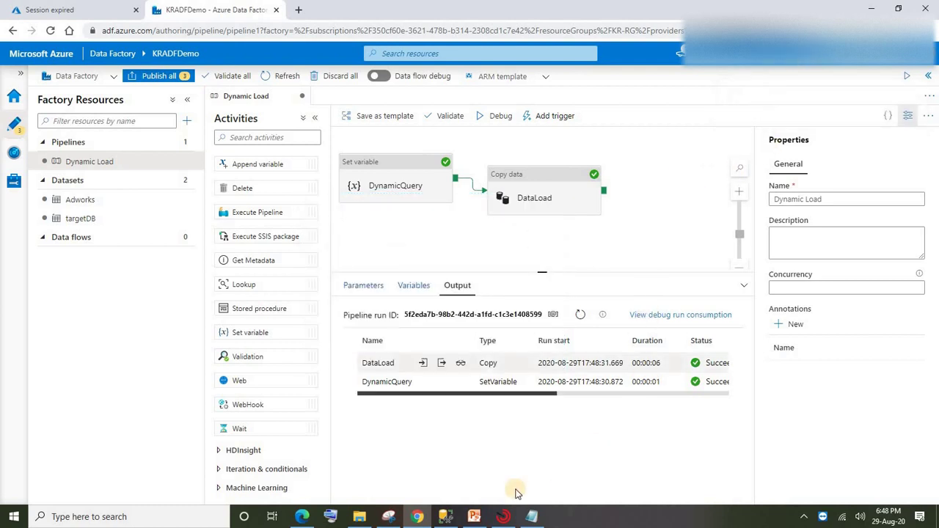
Step: Switch to SQL Server Management Studio and run select * from address against TargetDB to inspect the loaded rows
left_click(445, 516)
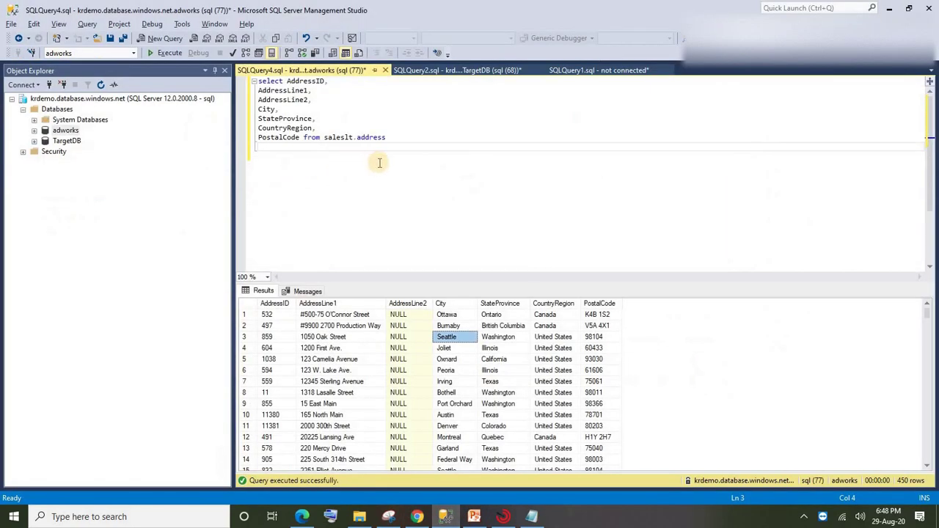
key("ctrl+Tab")
double_click(334, 213)
left_click(260, 214)
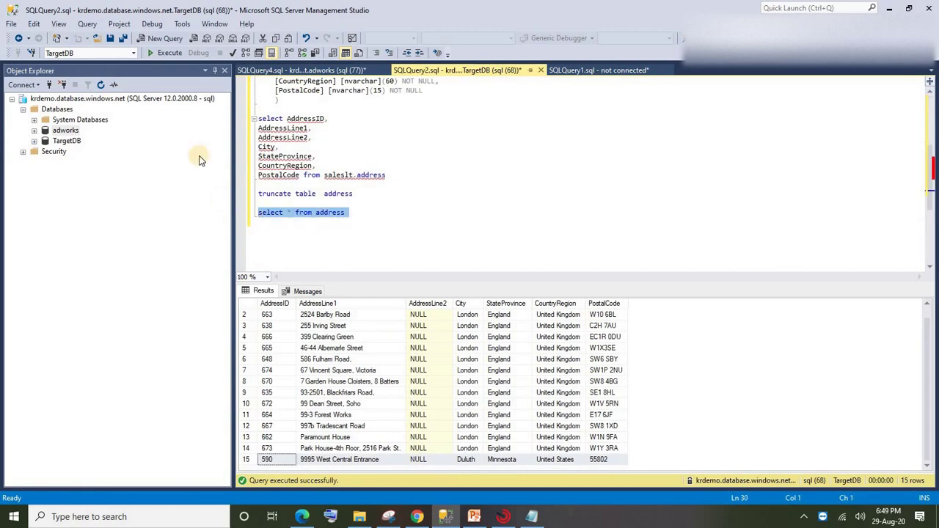
key("F5")
scroll(347, 416, "down", 2)
scroll(347, 416, "down", 1)
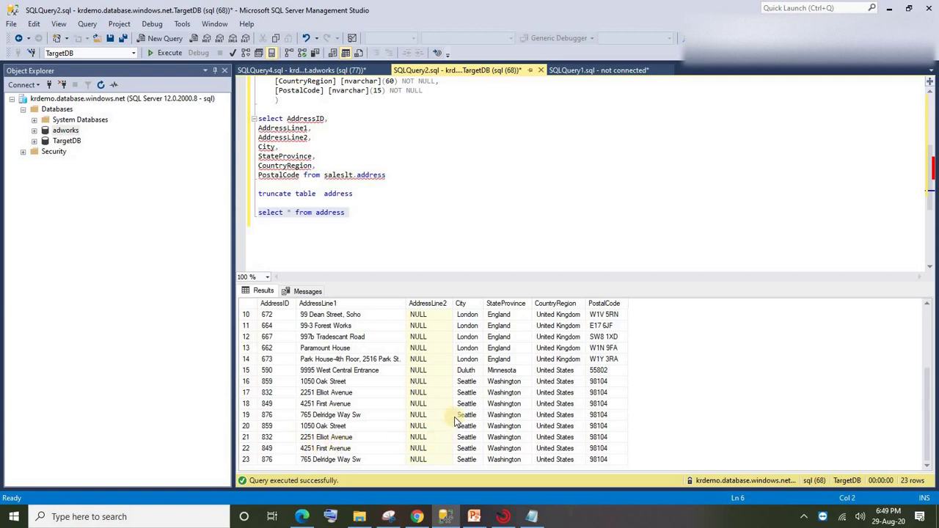
Step: Select the Seattle address rows, 16 to 23, in the TargetDB query results
left_click(245, 381)
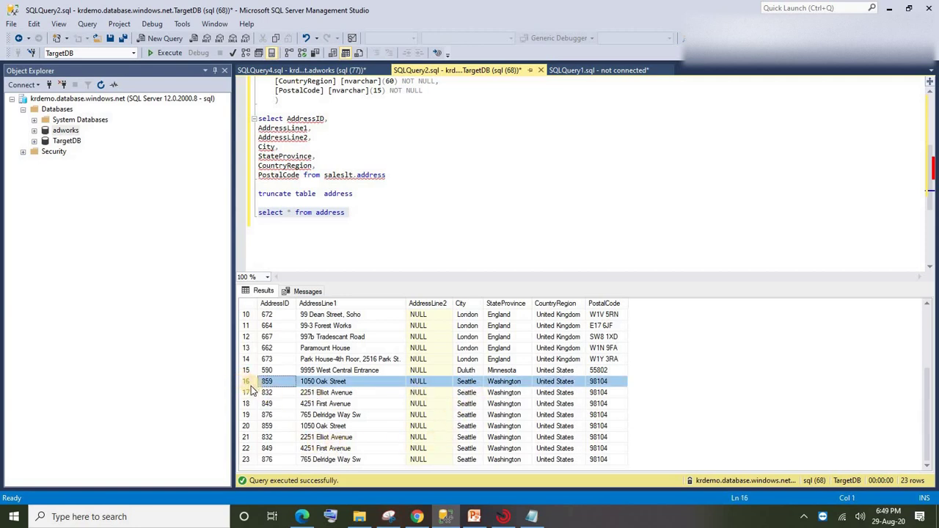
key("shift+Down")
key("shift+Down")
key("shift+Down")
key("shift+Down")
key("shift+Down")
key("shift+Down")
key("shift+Down")
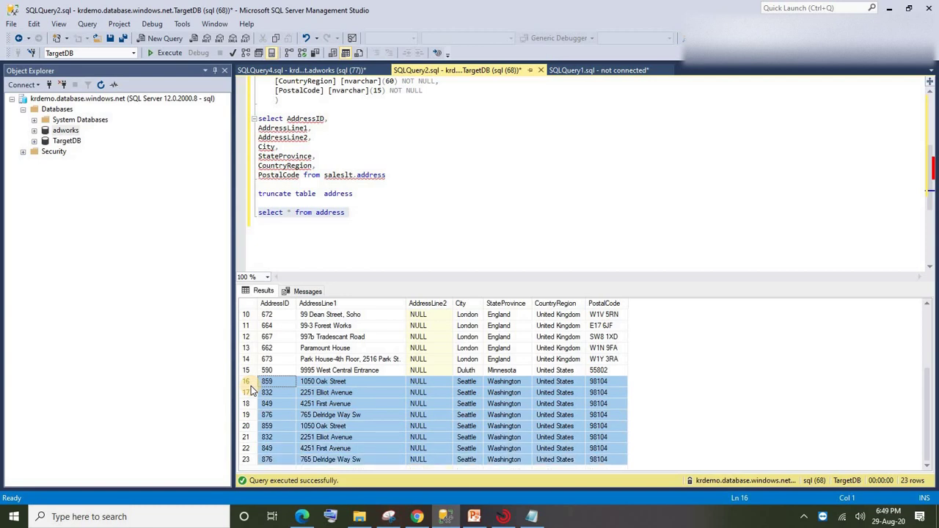
Step: Switch to PowerPoint and review the Case-4 slide's data load description and its first requirement, highlighting each passage
left_click(474, 517)
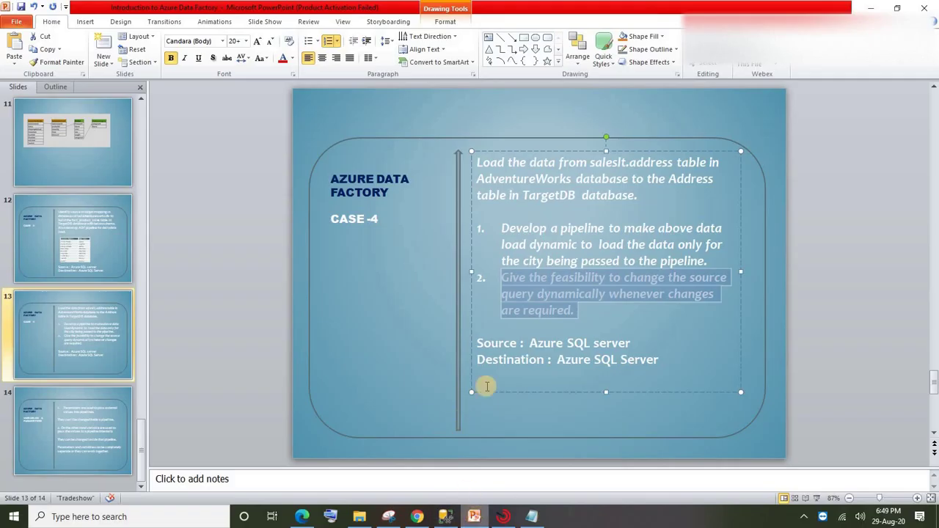
left_click(603, 330)
left_click_drag(635, 204, 475, 164)
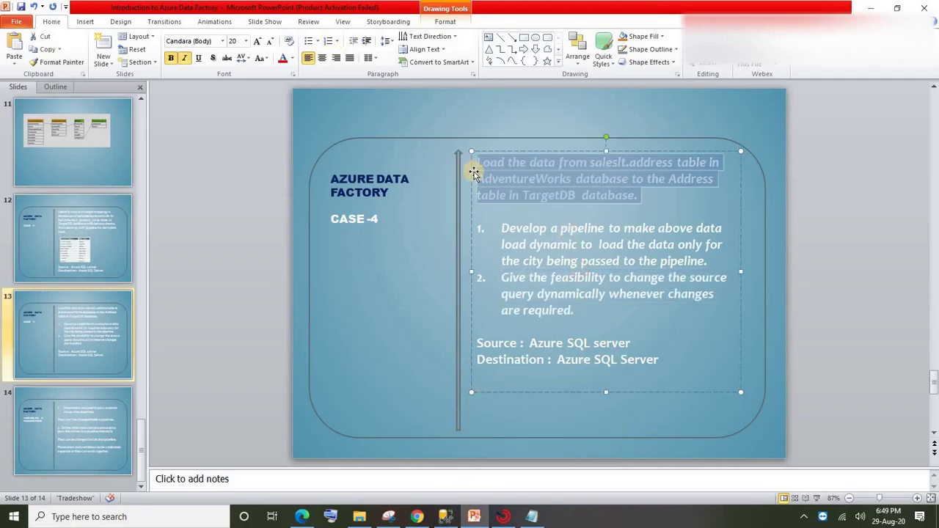
left_click(637, 196)
left_click_drag(637, 196, 475, 162)
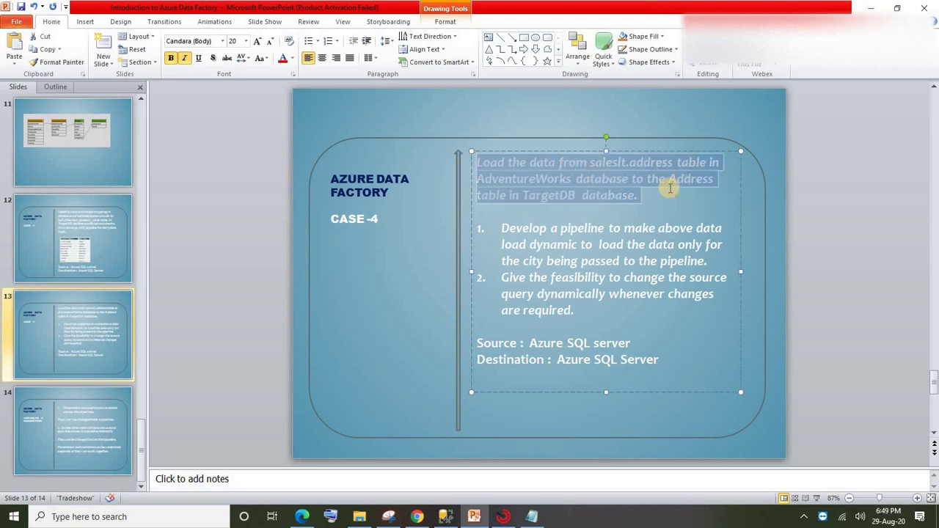
left_click(624, 202)
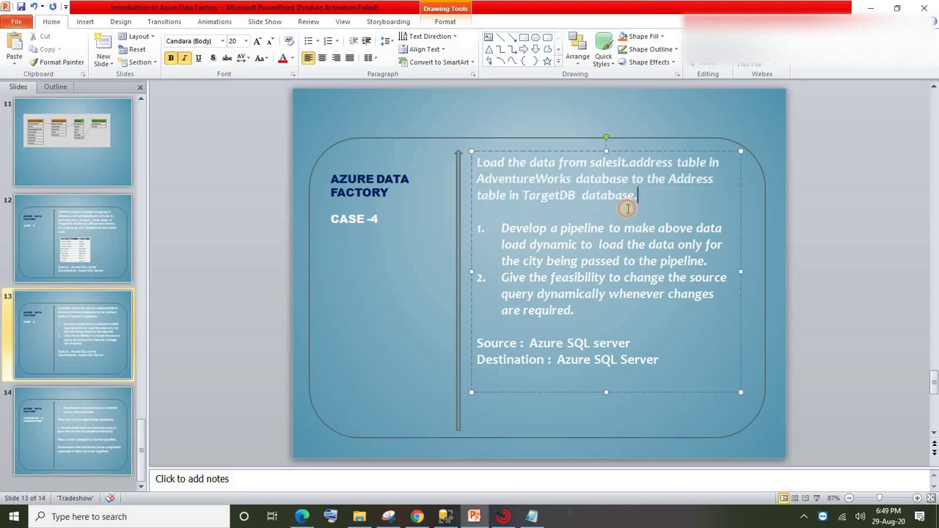
triple_click(502, 232)
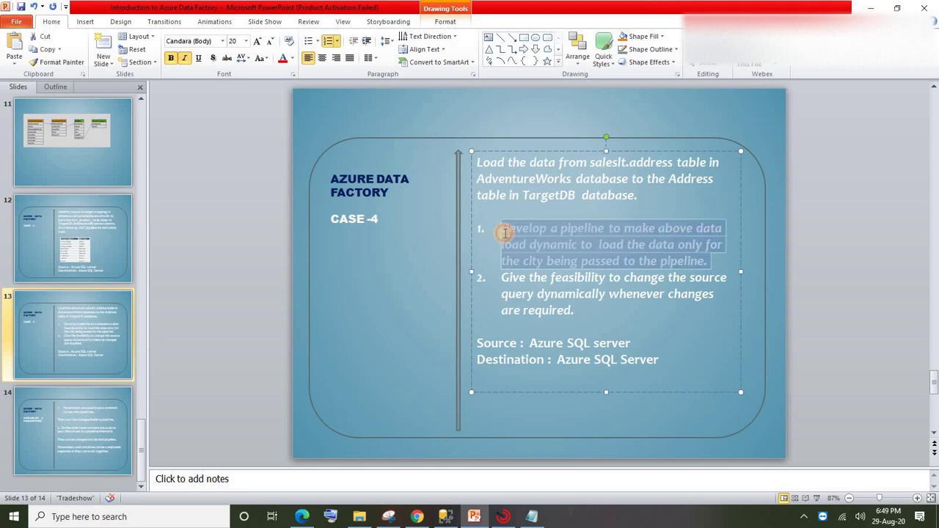